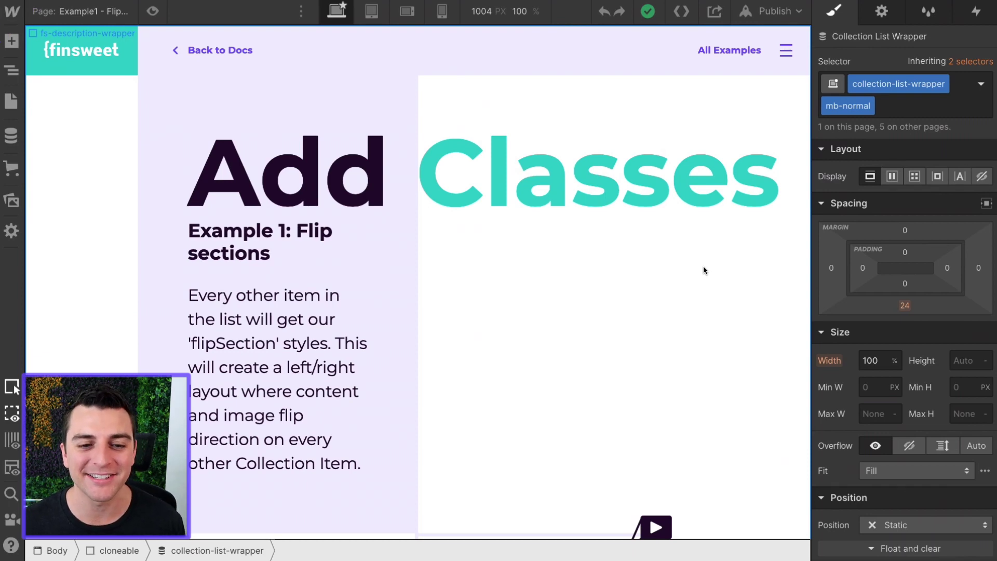
Open the Navigator and collapse both collection-list-wrapper branches.
scroll(367, 181, down, 10)
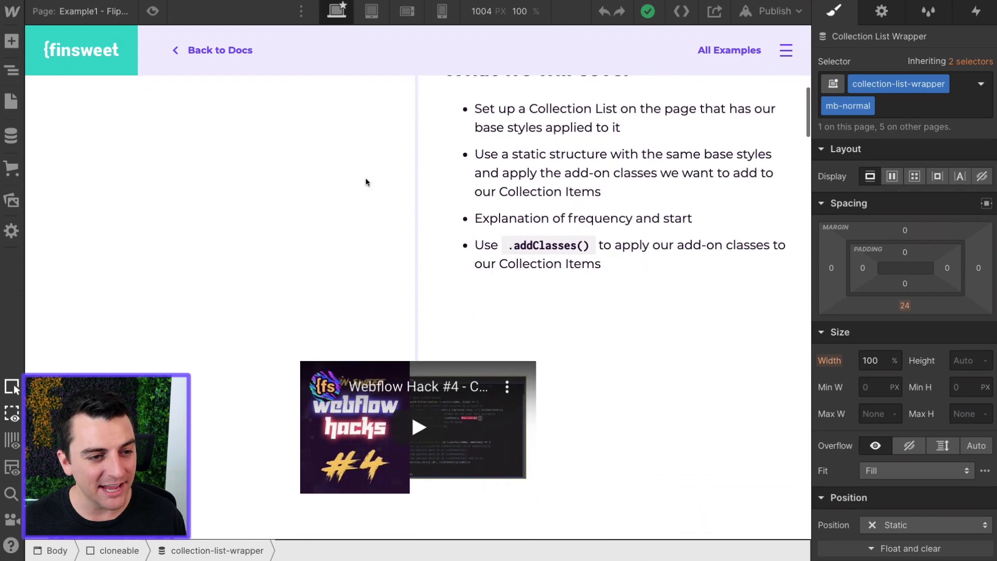
click(10, 71)
click(51, 128)
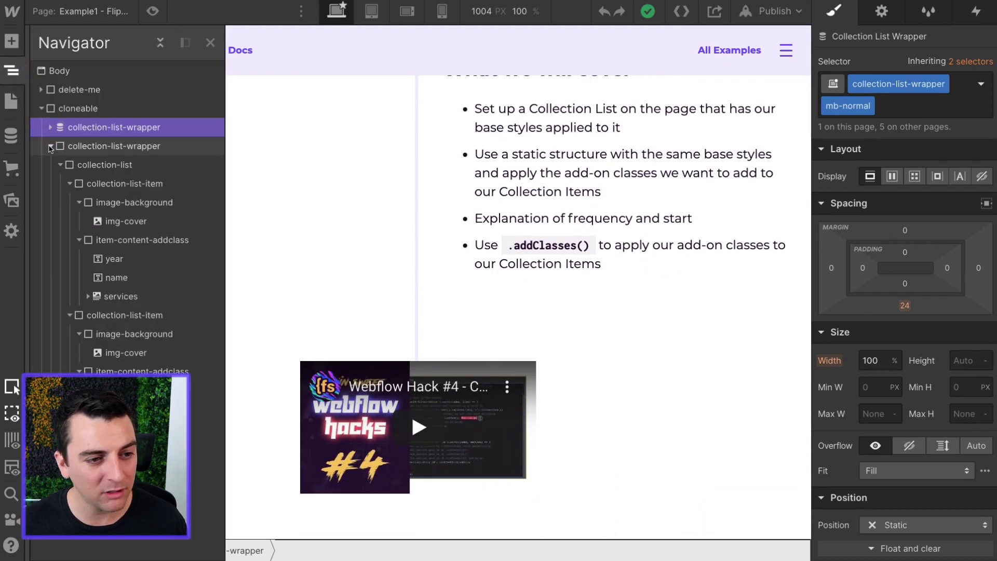
click(50, 147)
scroll(516, 125, down, 6)
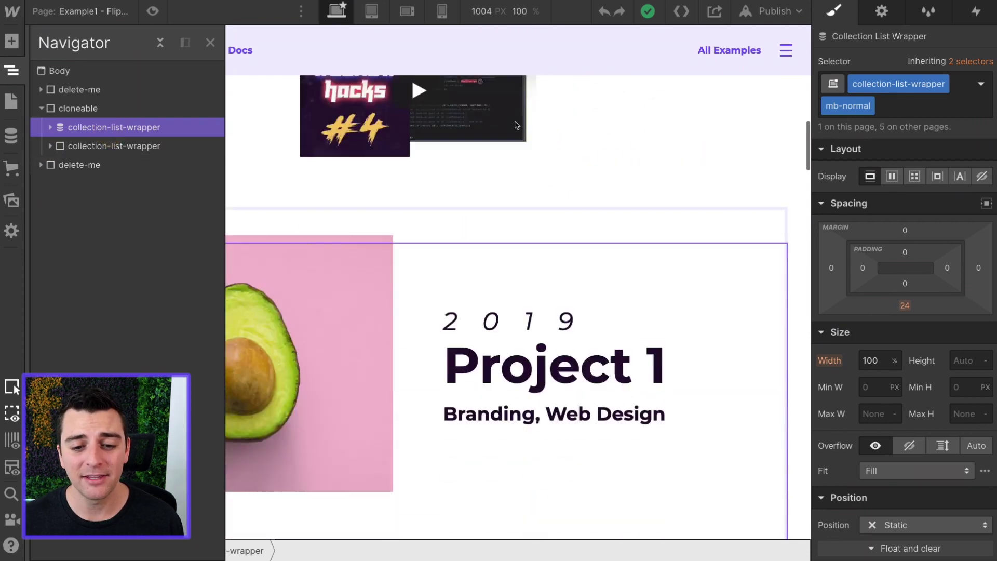
scroll(515, 125, down, 10)
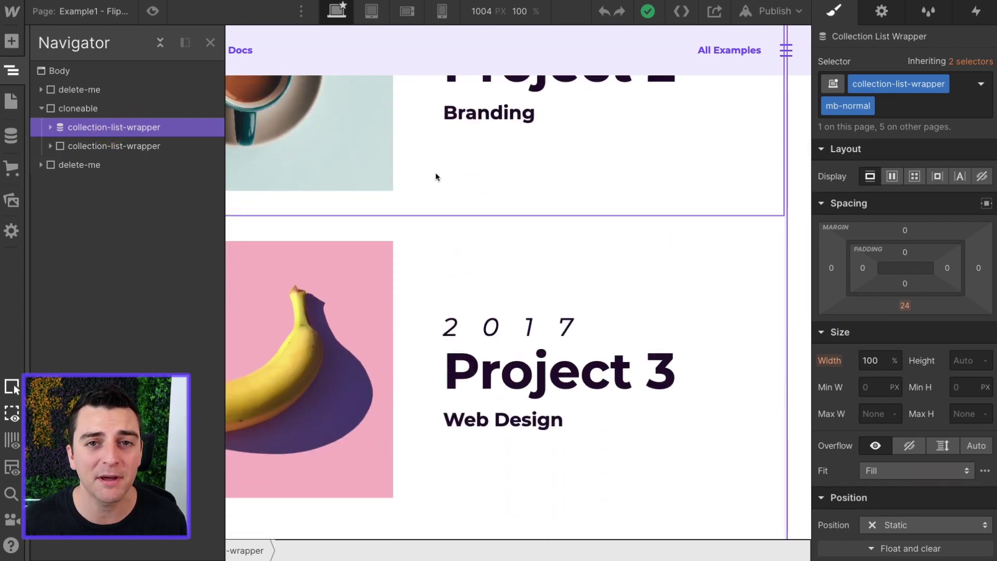
scroll(436, 177, down, 6)
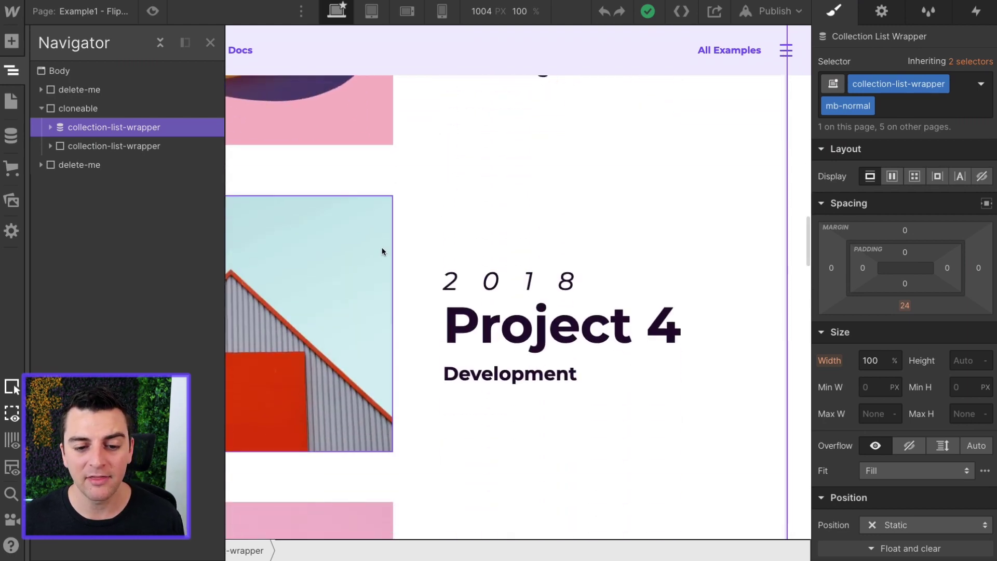
scroll(460, 210, down, 12)
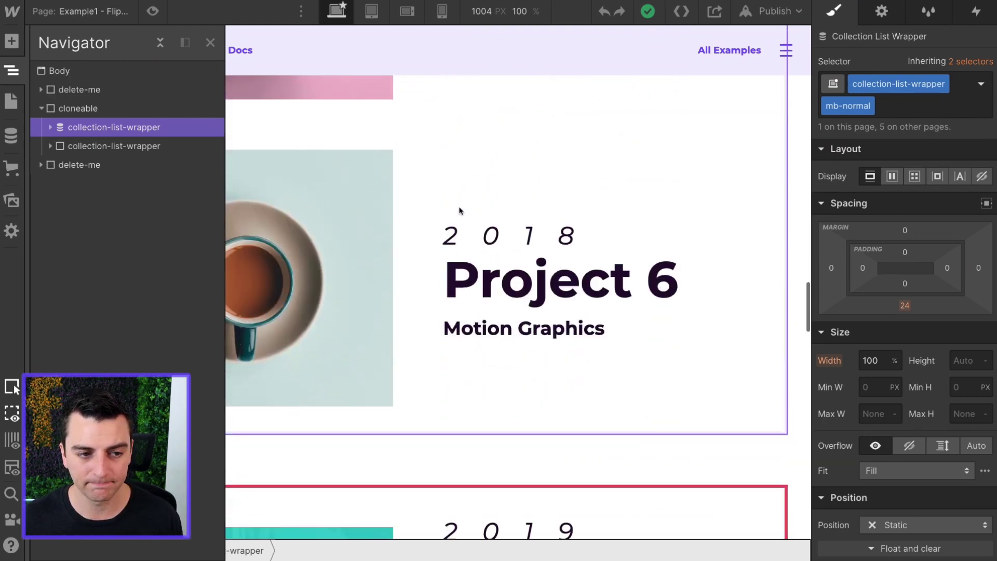
Expand collection-list-wrapper, compare it with collection-list, then select the Project 6 item.
click(50, 128)
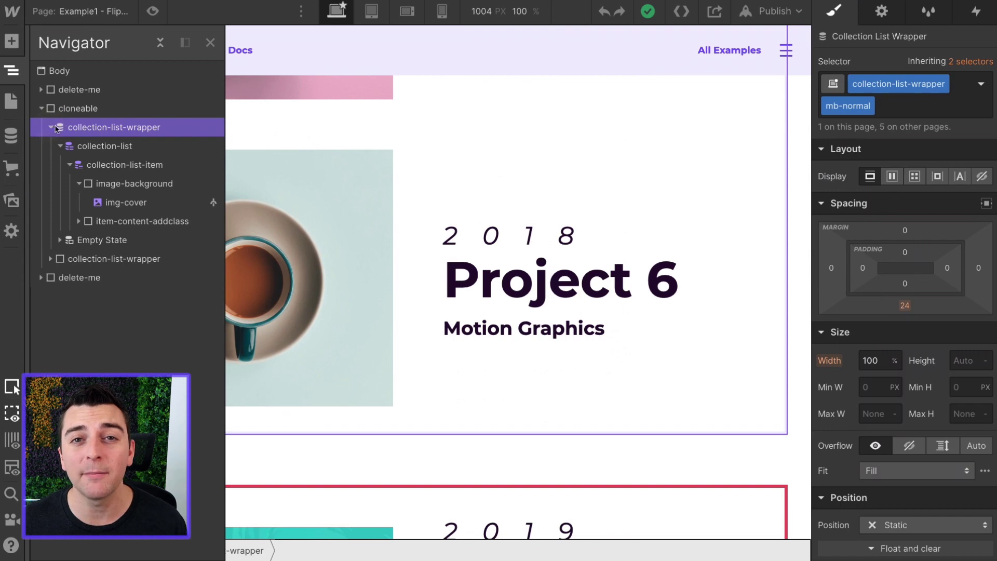
click(108, 146)
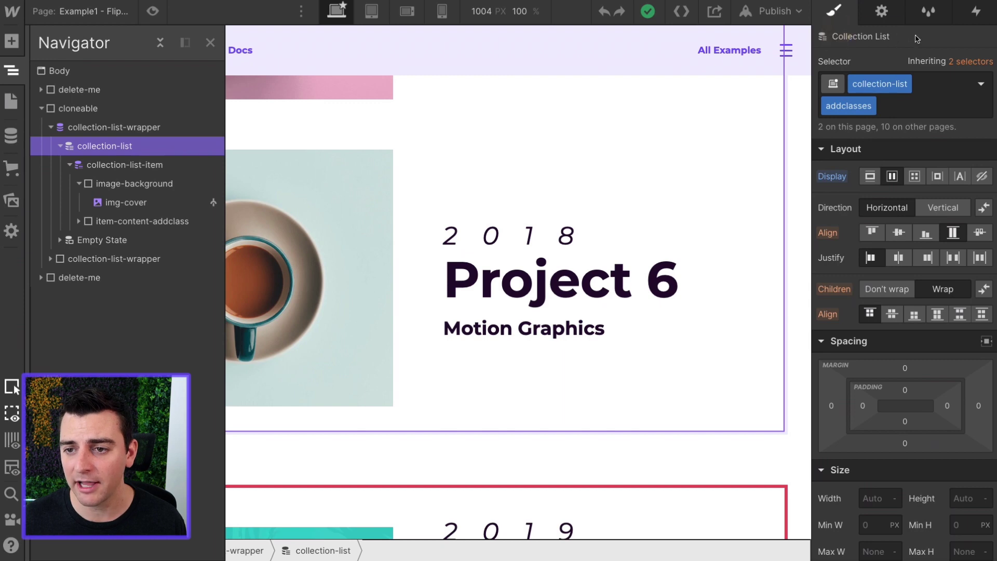
click(136, 126)
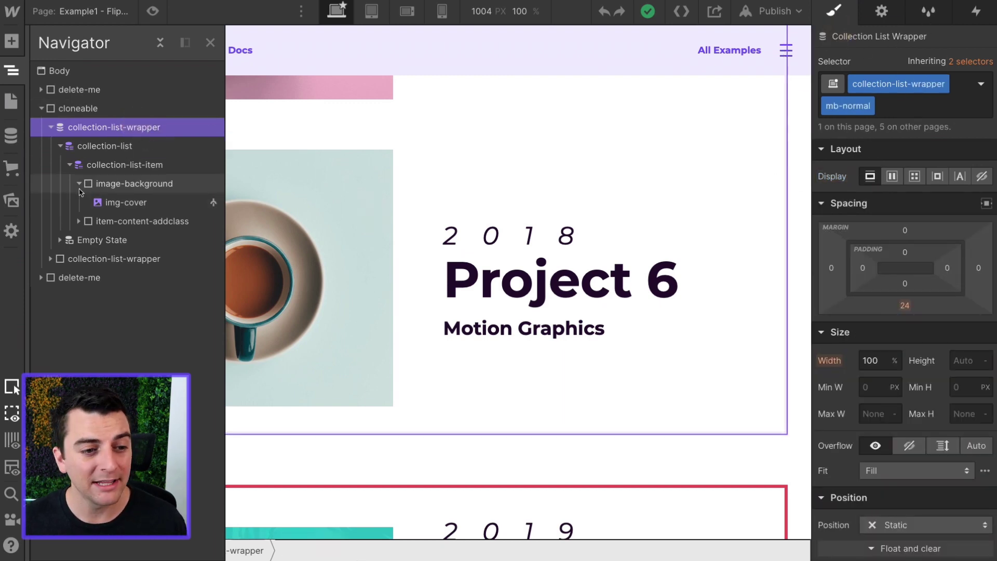
click(99, 146)
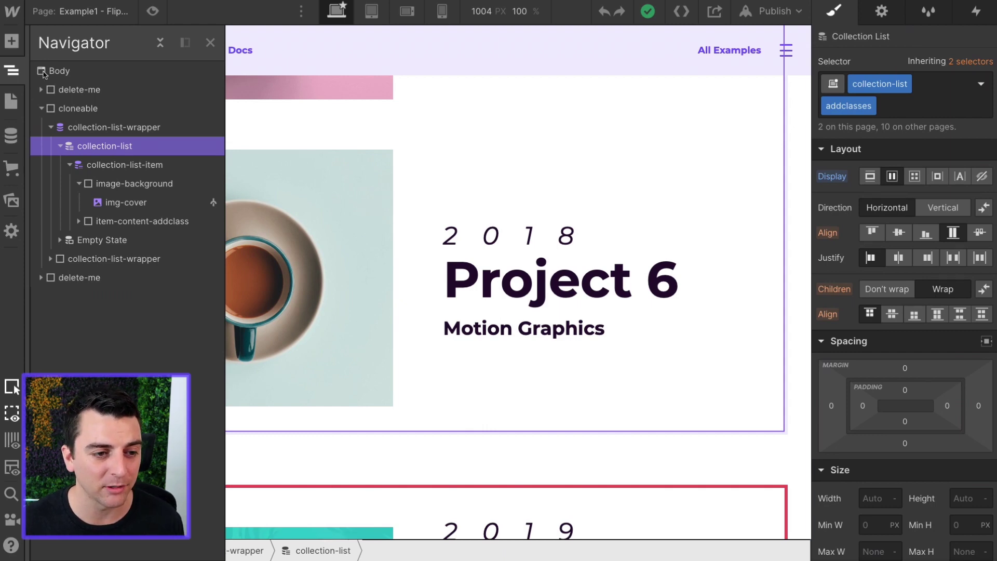
click(59, 146)
click(448, 195)
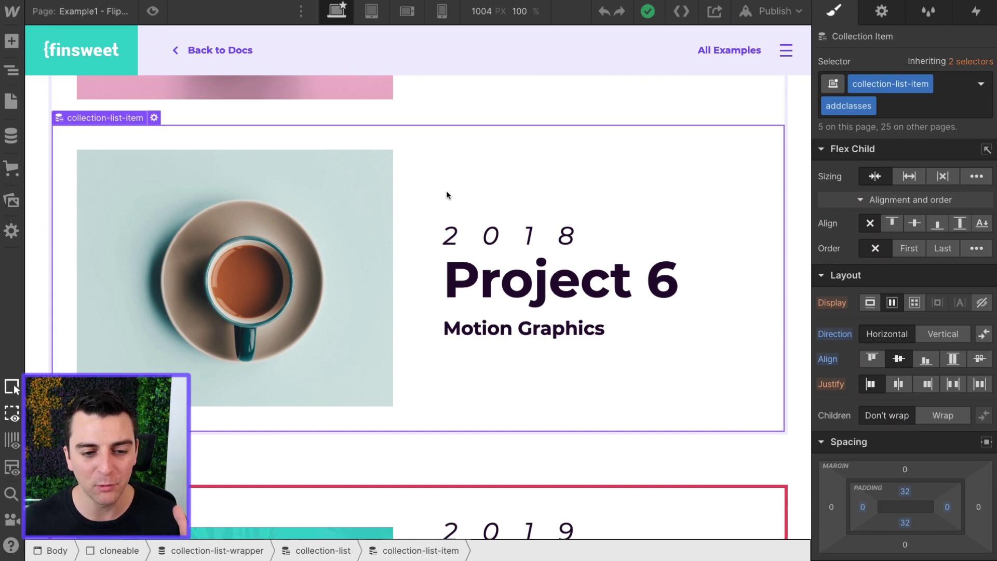
Select the static 2019 items block, then the flipped 2019 item with text on the left.
scroll(447, 195, up, 6)
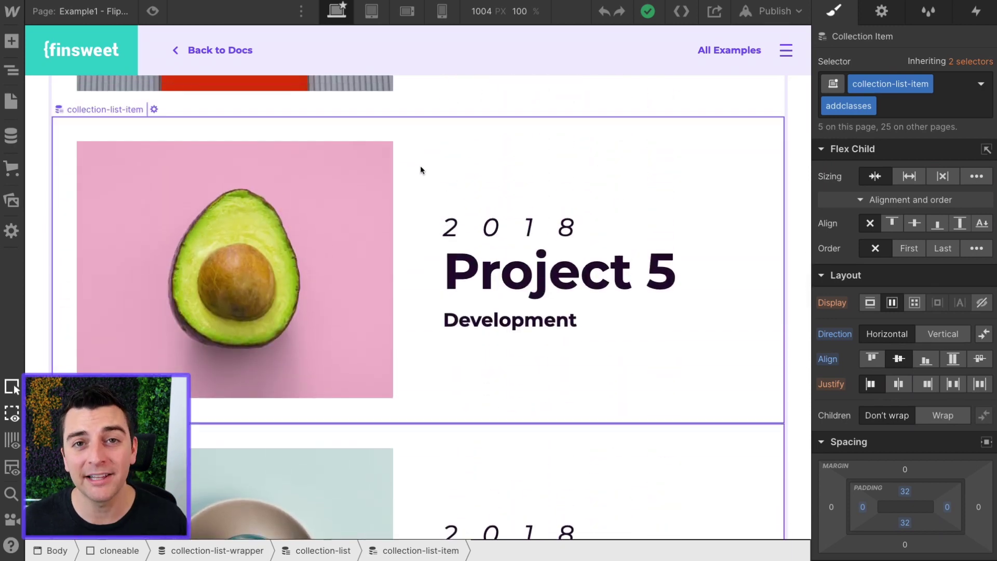
scroll(421, 170, down, 8)
click(426, 172)
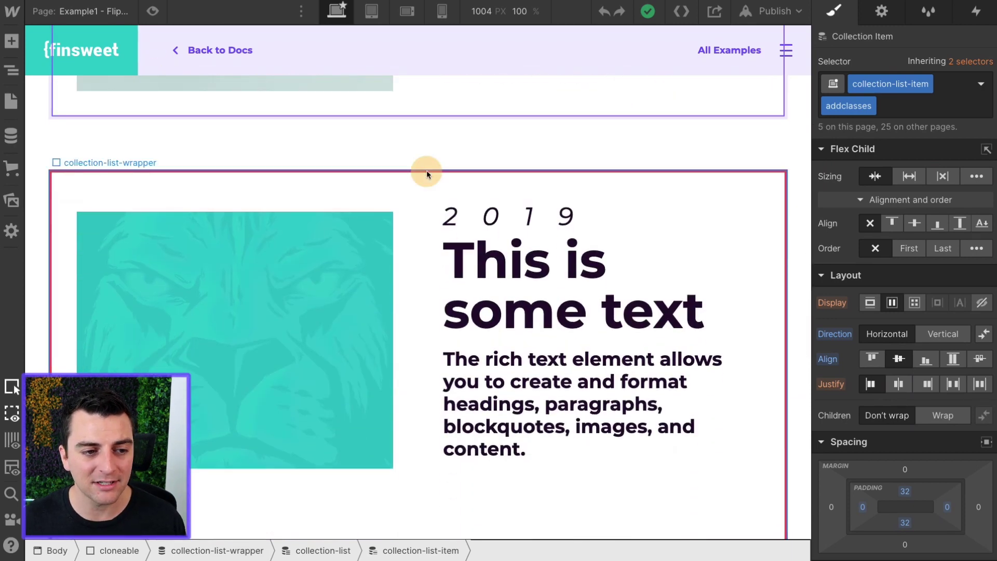
scroll(426, 172, down, 2)
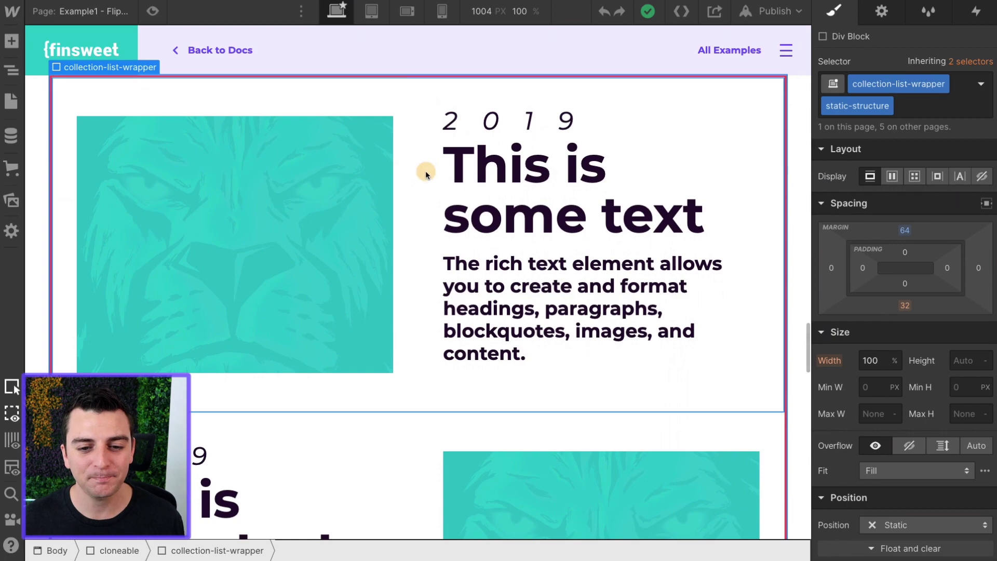
click(425, 172)
scroll(425, 171, down, 10)
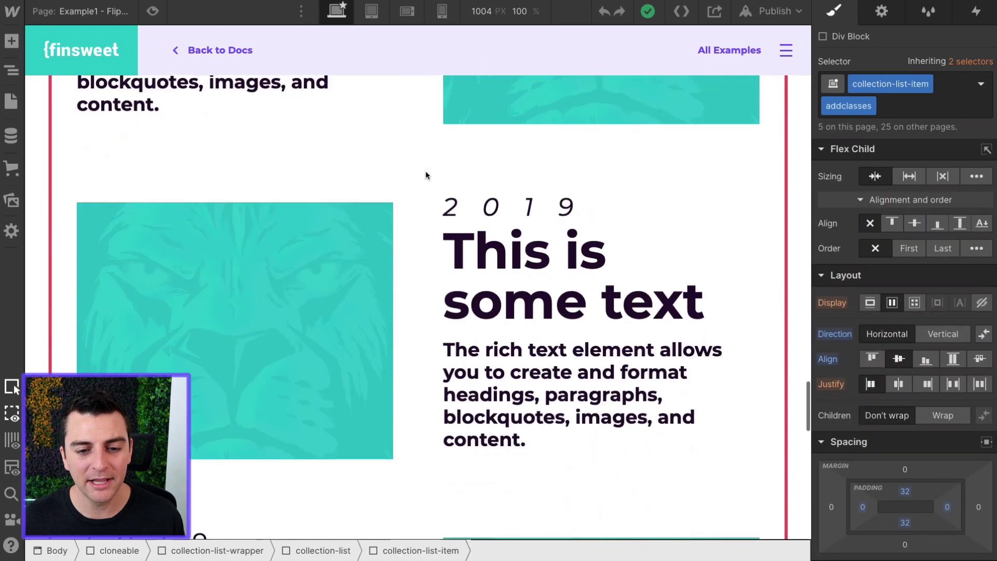
scroll(545, 186, down, 7)
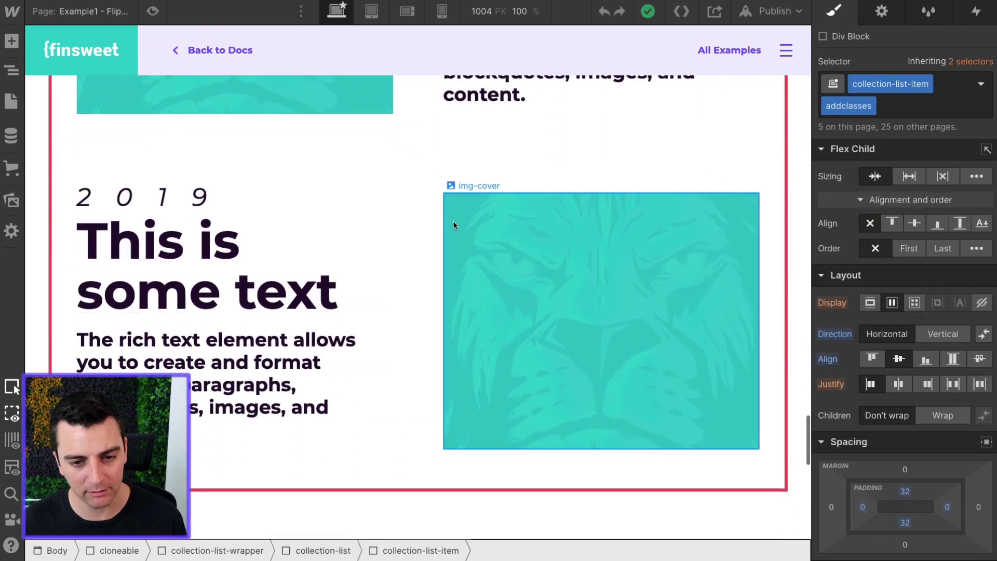
click(447, 189)
Compare the unflipped 2019 item's classes with the flipped item carrying reverse-flex.
scroll(447, 185, up, 4)
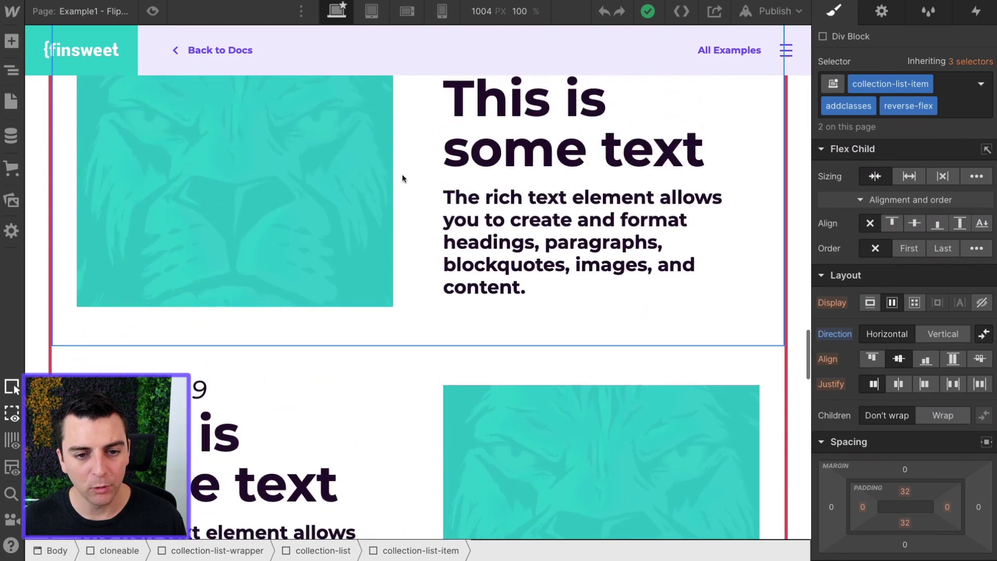
scroll(413, 180, up, 3)
click(418, 209)
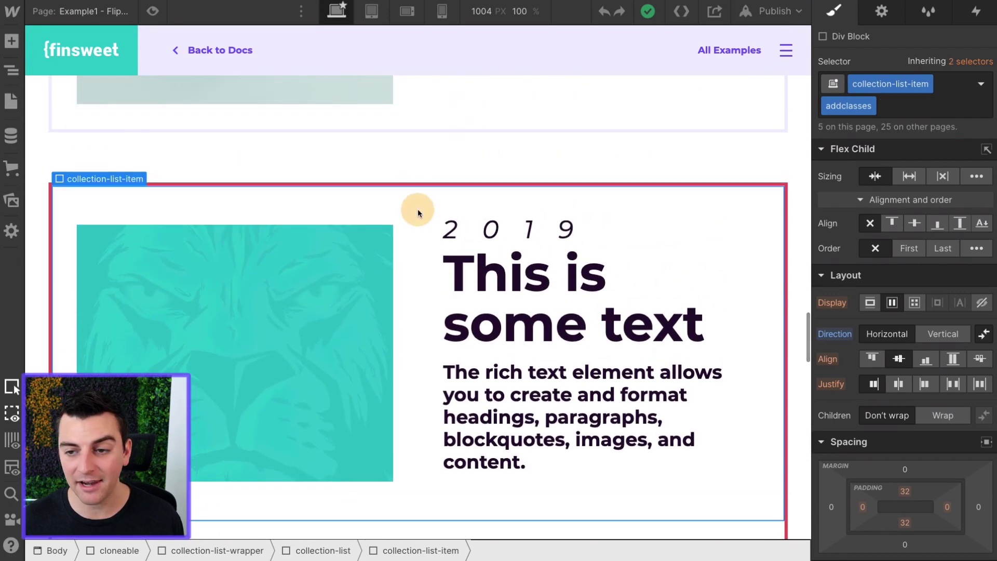
scroll(434, 205, down, 5)
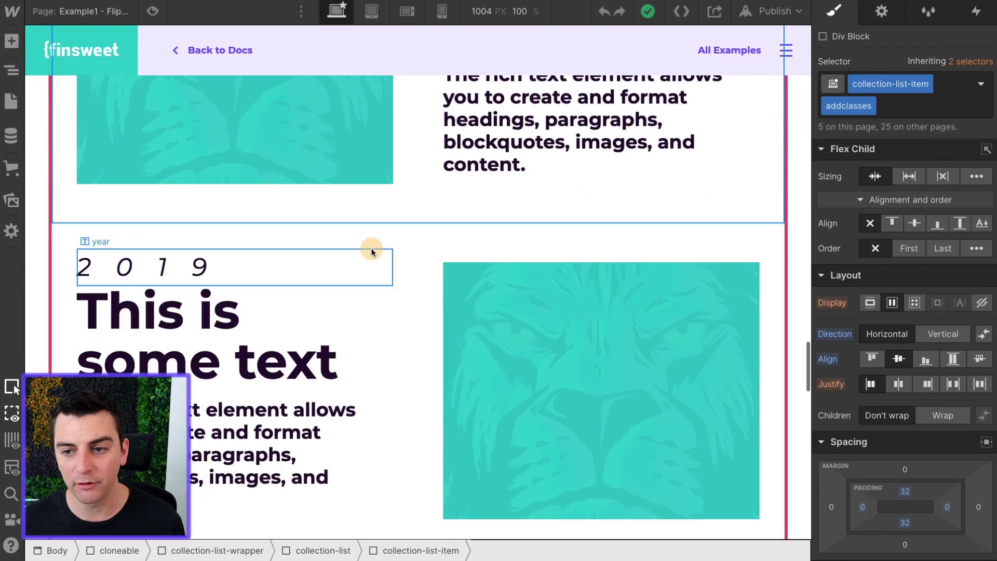
click(372, 252)
click(429, 272)
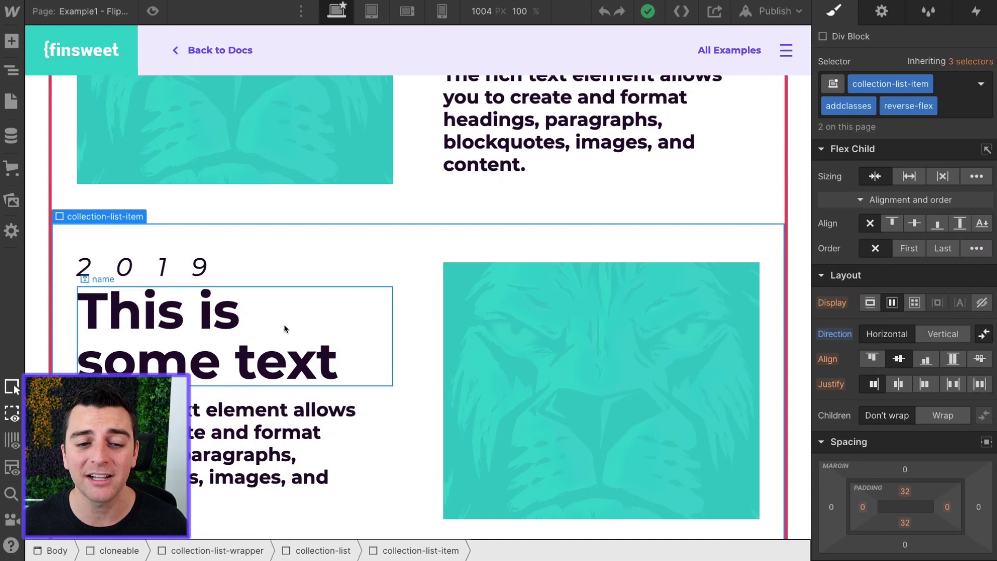
scroll(285, 324, up, 3)
scroll(63, 343, down, 5)
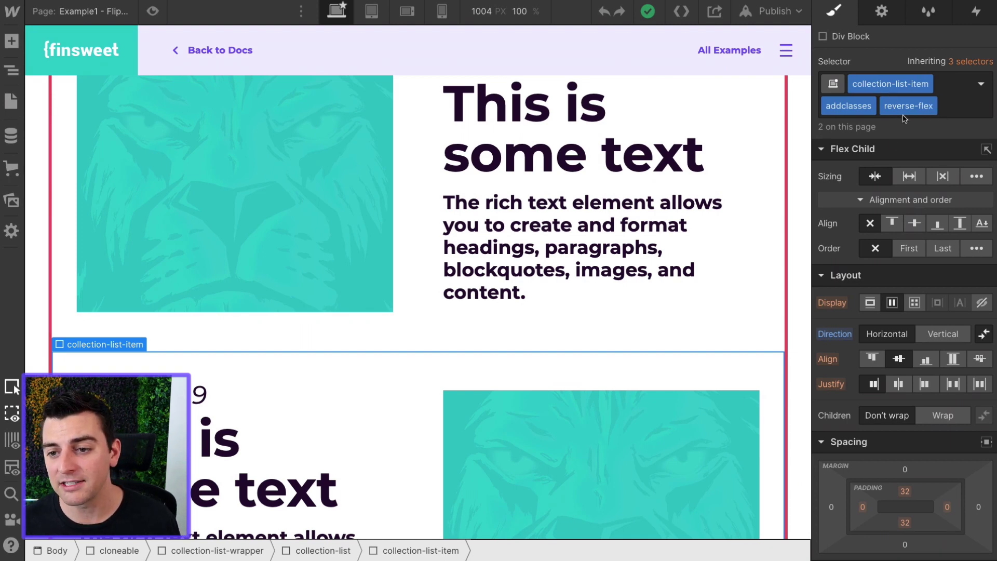
scroll(641, 222, up, 20)
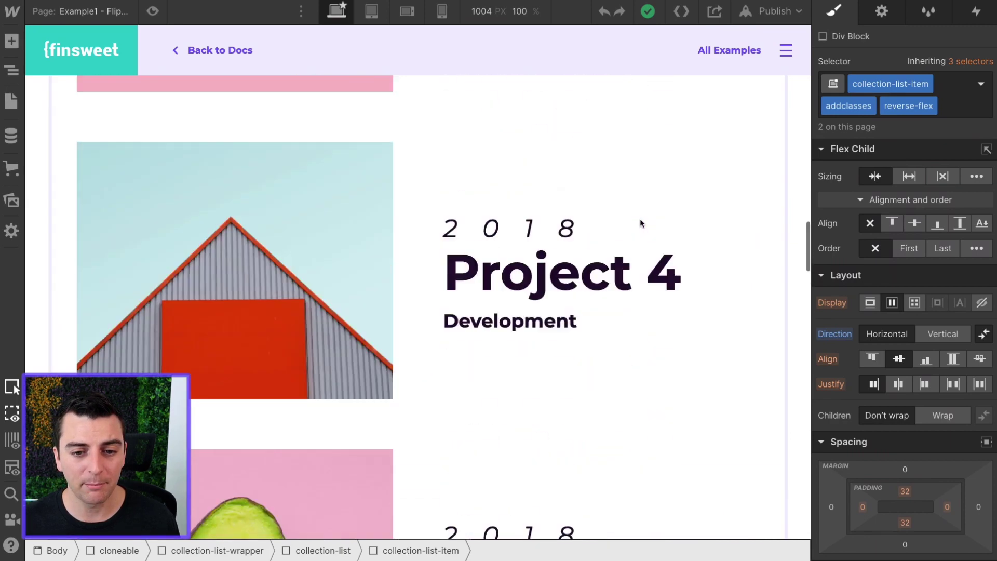
scroll(383, 251, down, 10)
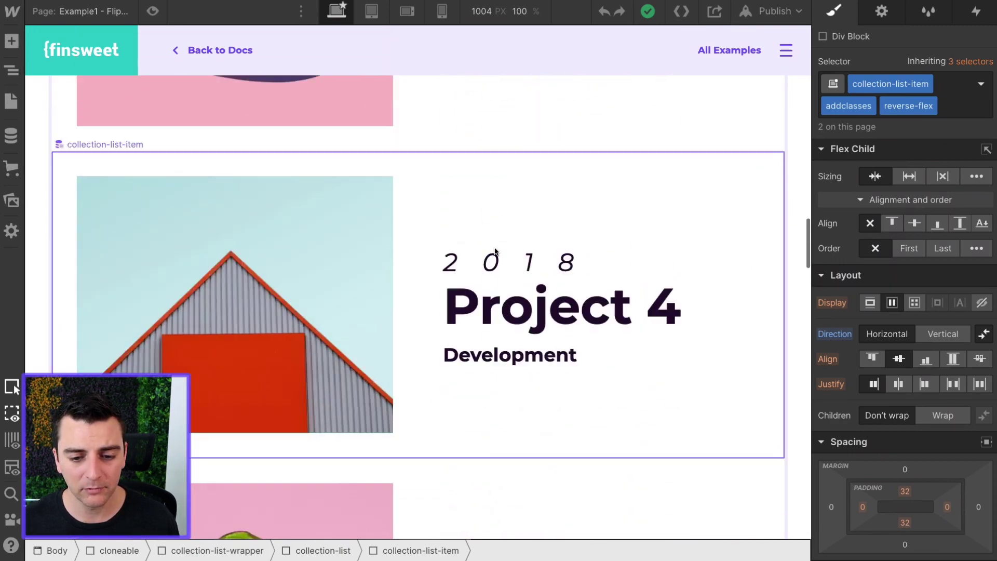
scroll(402, 217, down, 10)
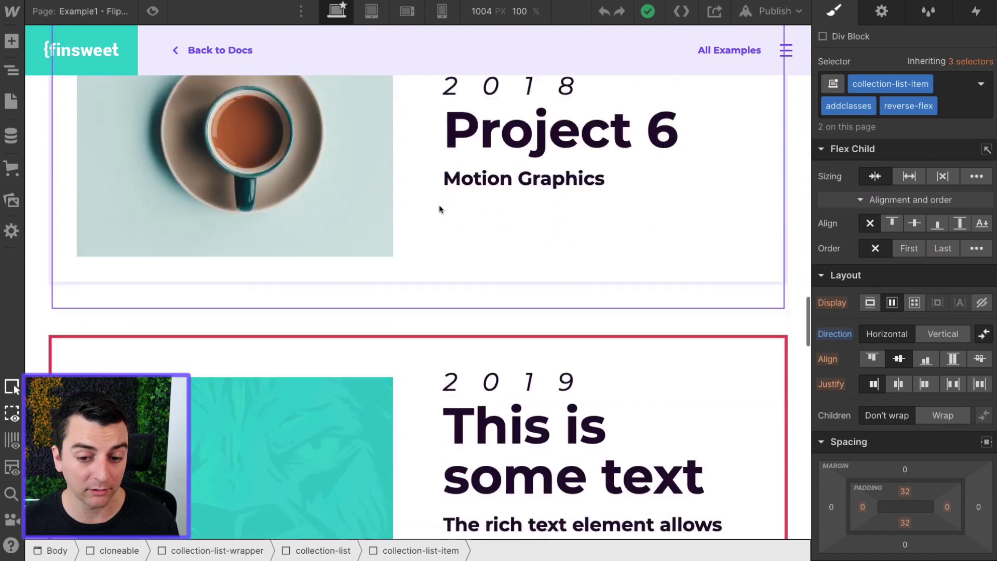
scroll(439, 209, down, 8)
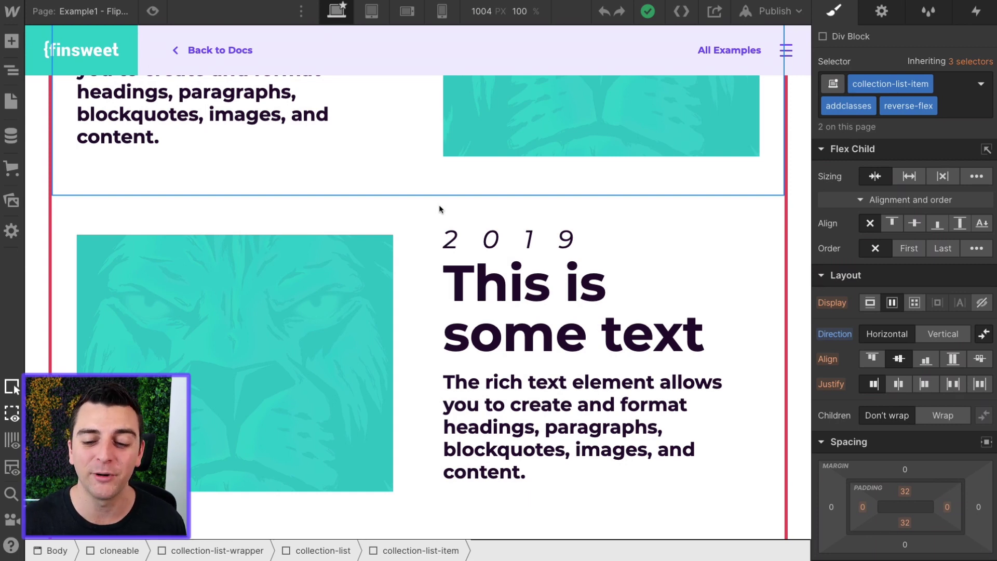
scroll(439, 209, down, 4)
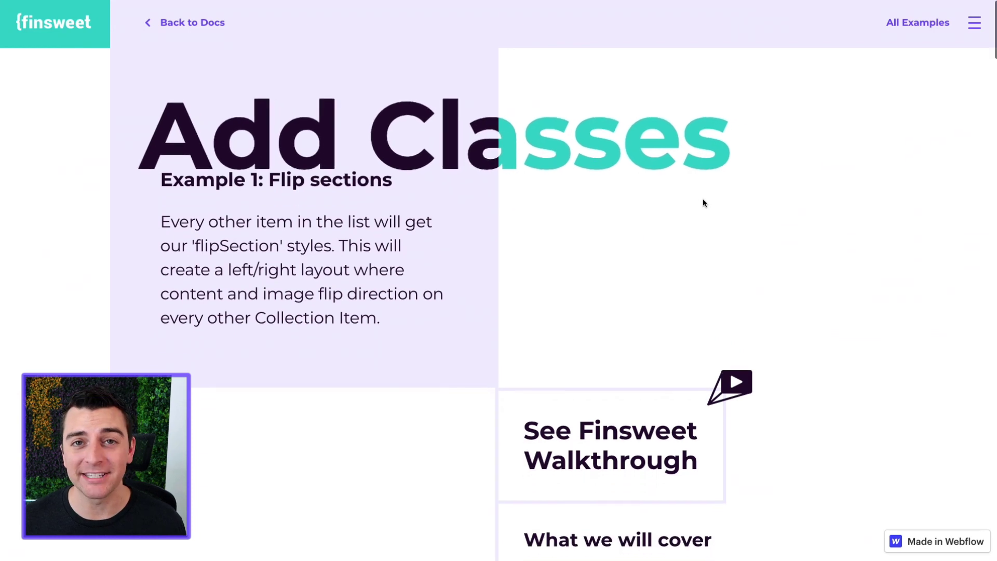
Scroll the published Add Classes page to show project items alternating image and text sides.
scroll(704, 202, down, 9)
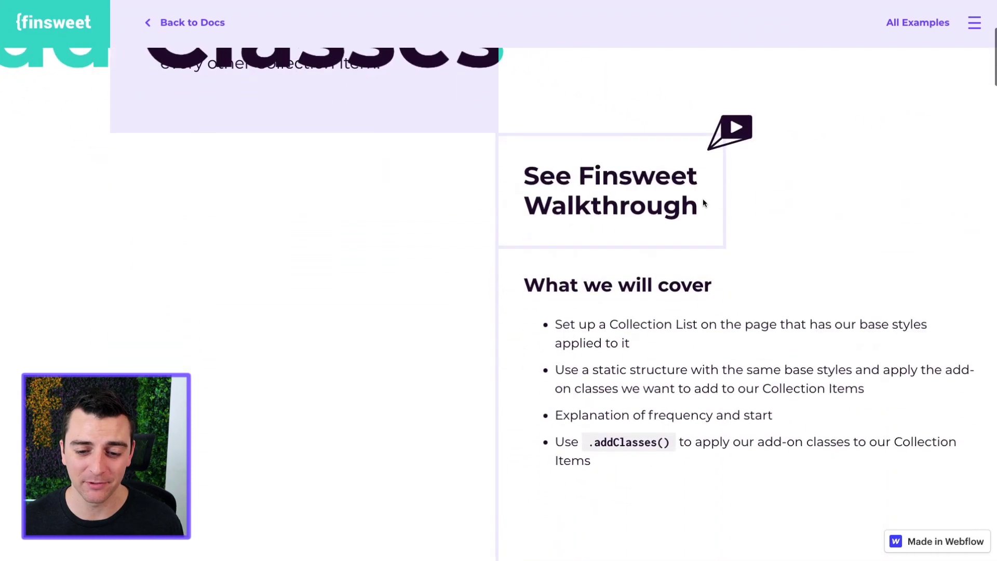
scroll(704, 202, down, 6)
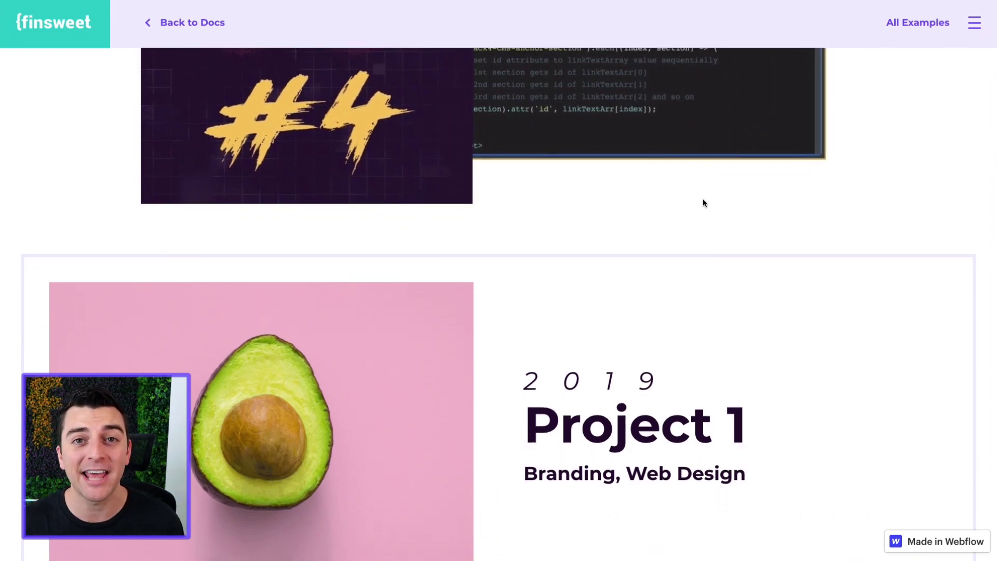
scroll(704, 203, down, 7)
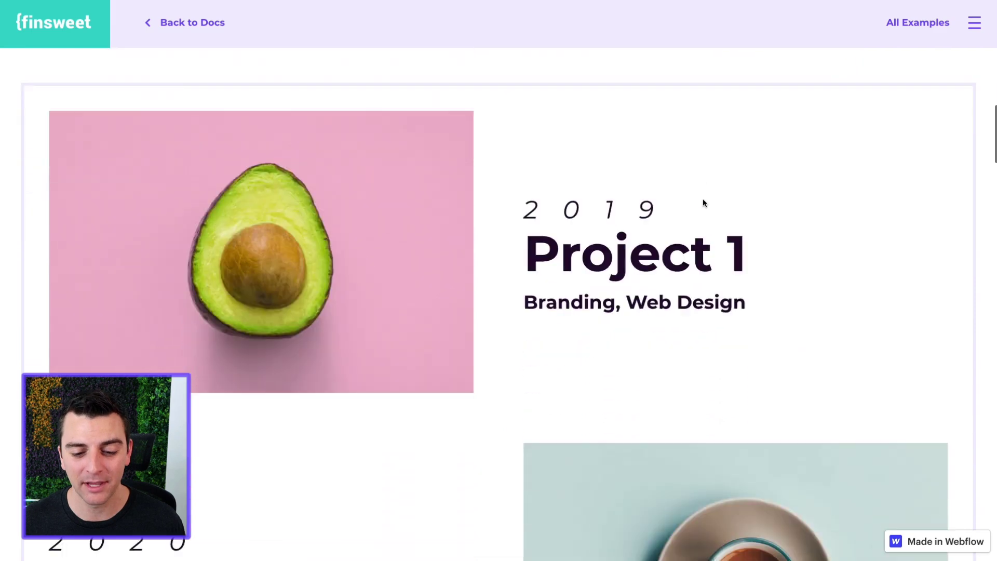
scroll(704, 202, down, 1)
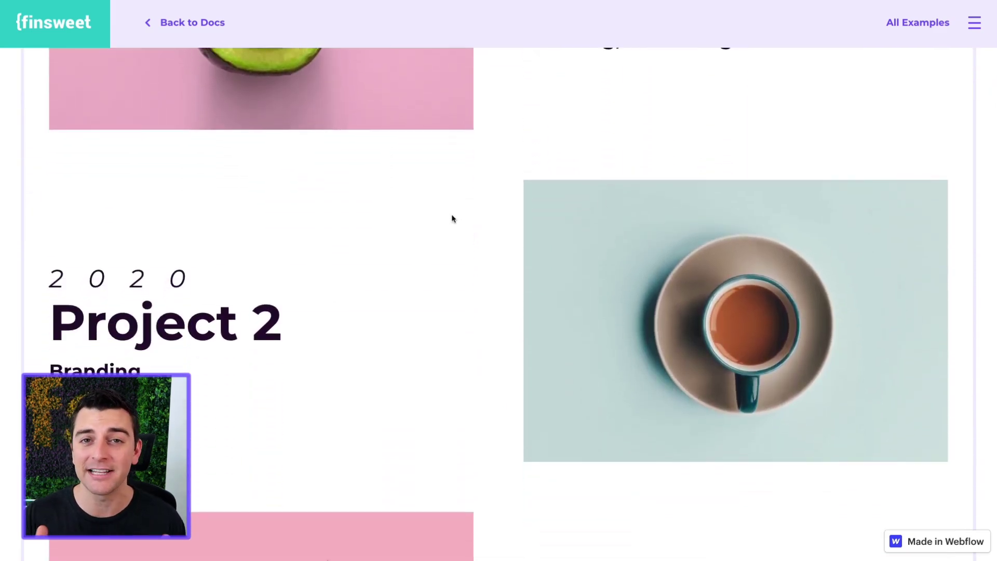
scroll(452, 219, down, 1)
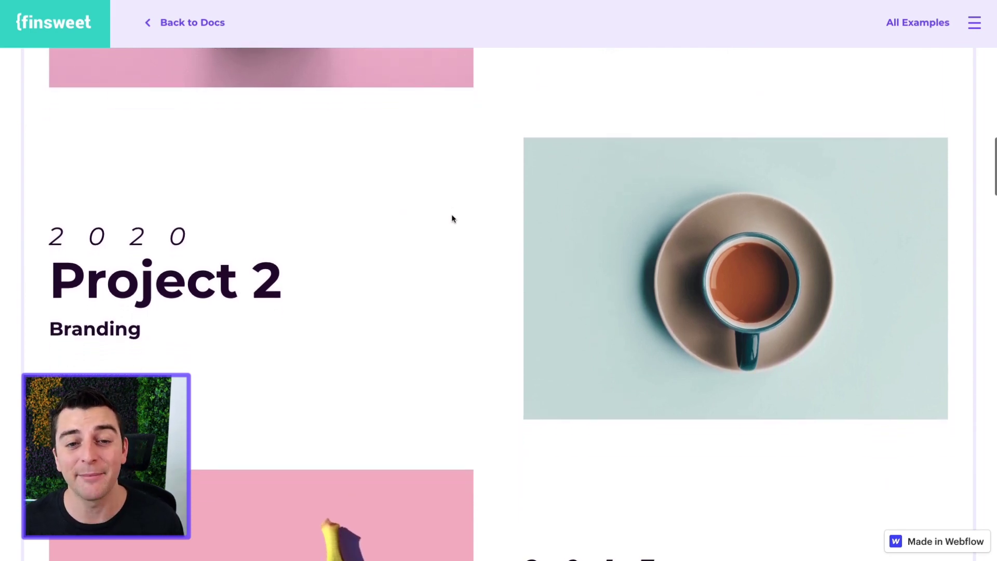
scroll(452, 219, down, 12)
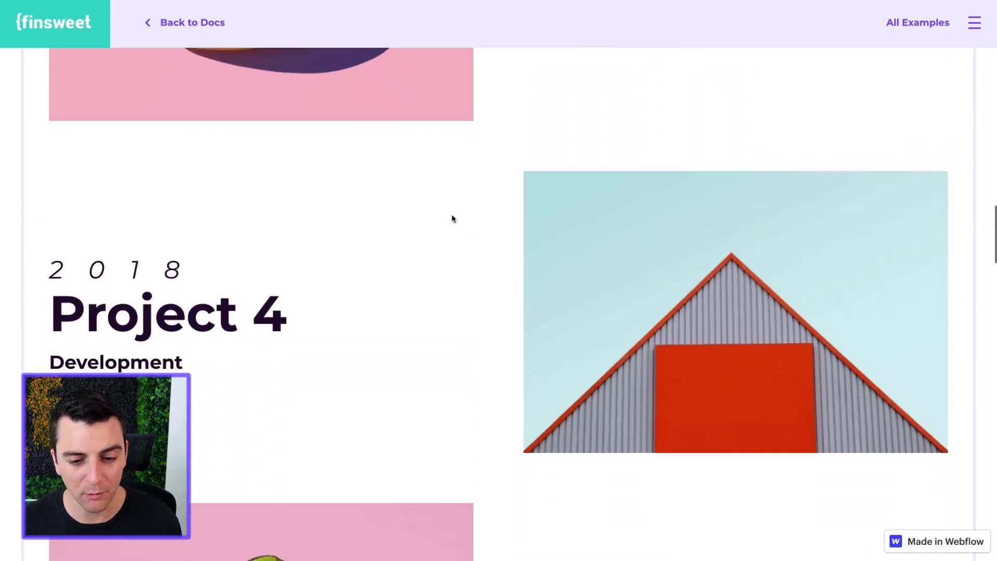
scroll(452, 218, down, 12)
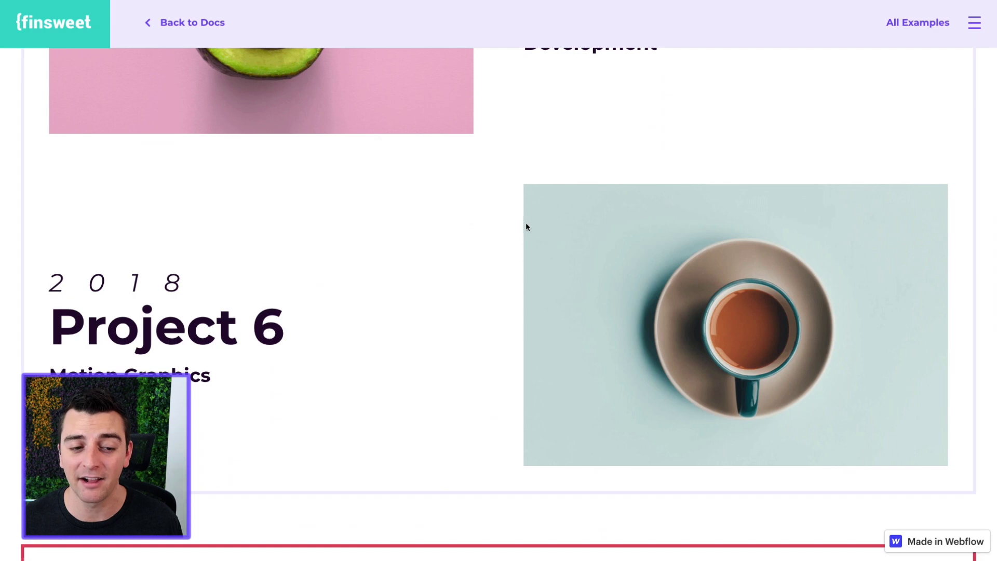
scroll(518, 219, up, 1)
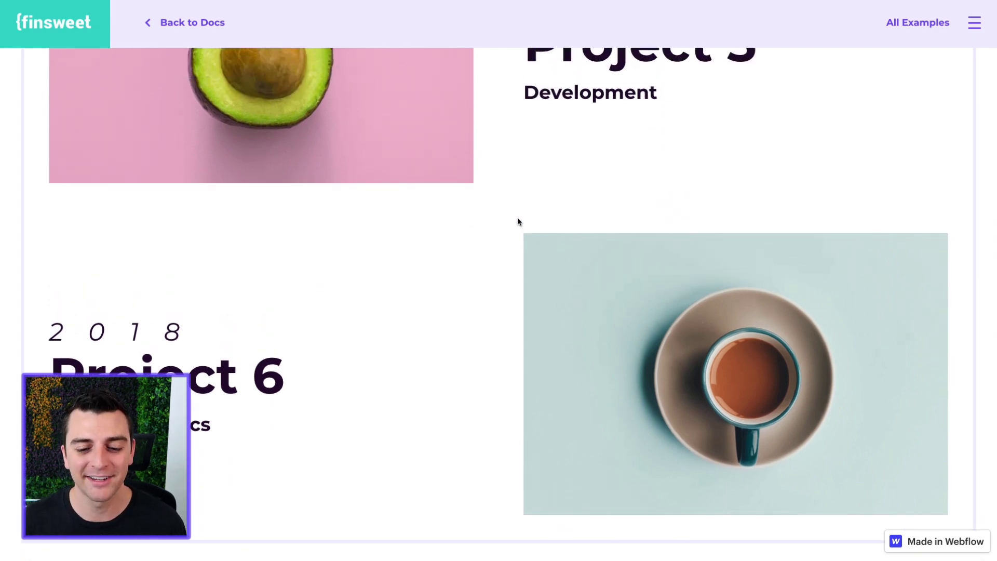
scroll(518, 219, down, 8)
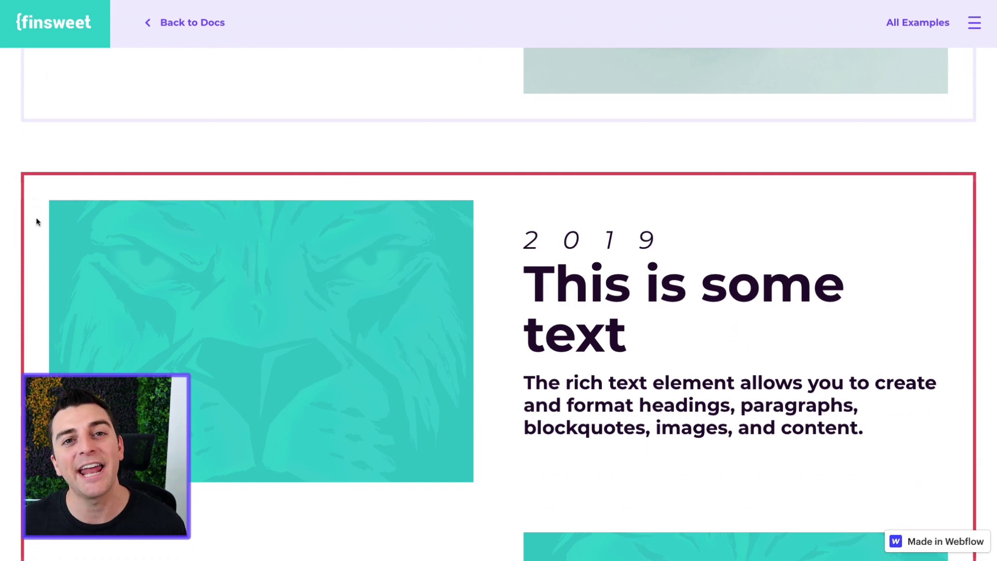
scroll(36, 283, down, 2)
scroll(36, 286, down, 2)
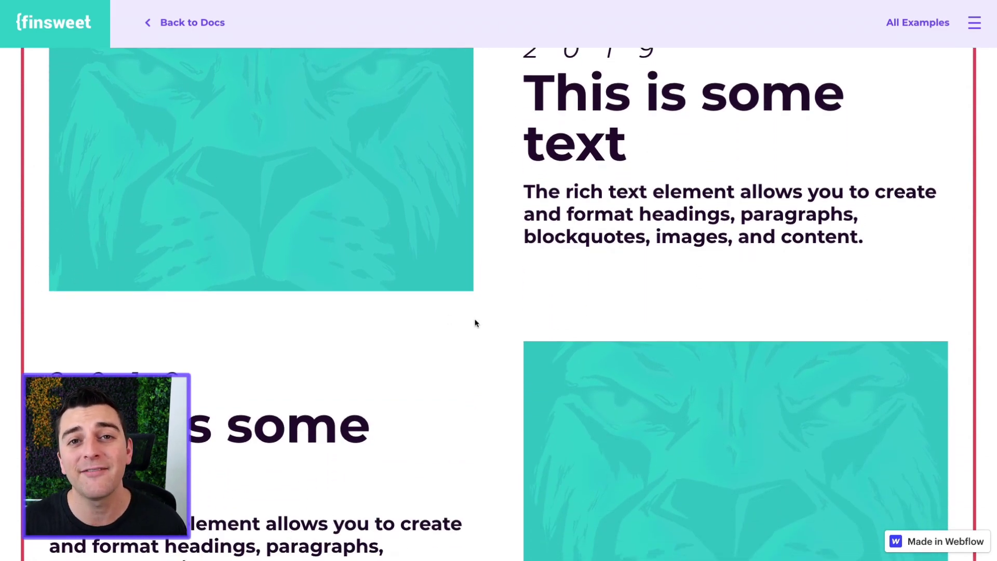
scroll(467, 315, up, 2)
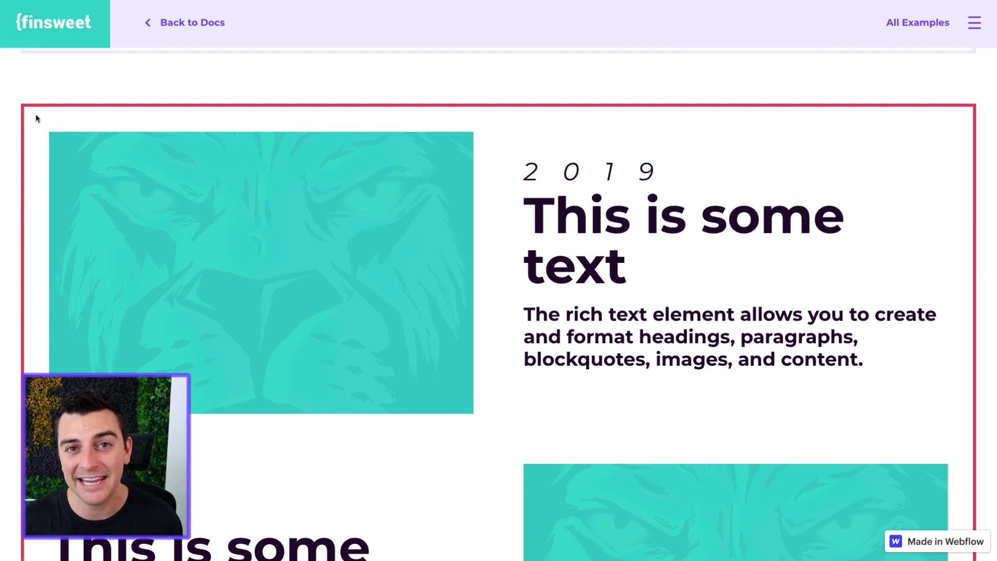
scroll(35, 118, down, 20)
scroll(450, 244, up, 5)
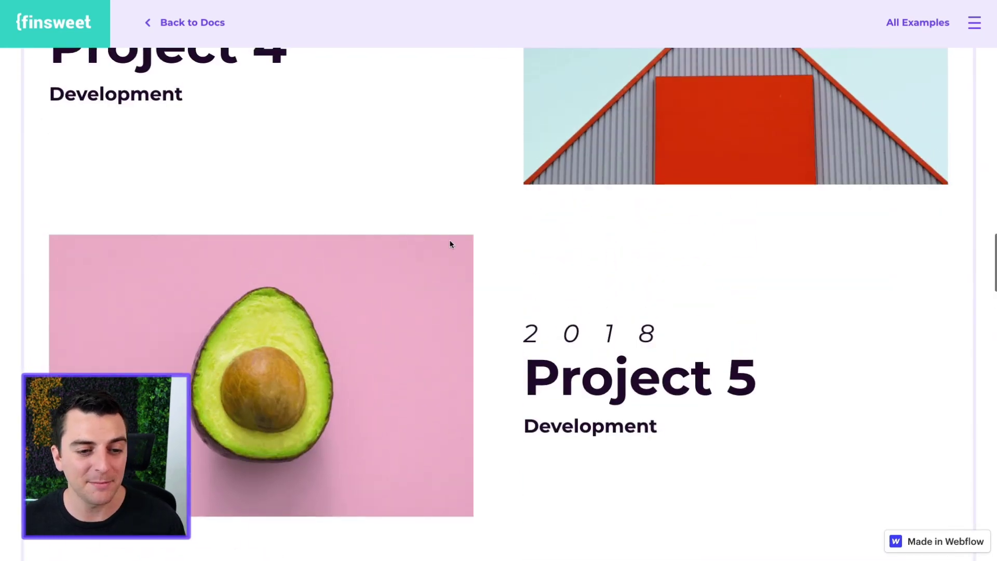
scroll(431, 232, up, 15)
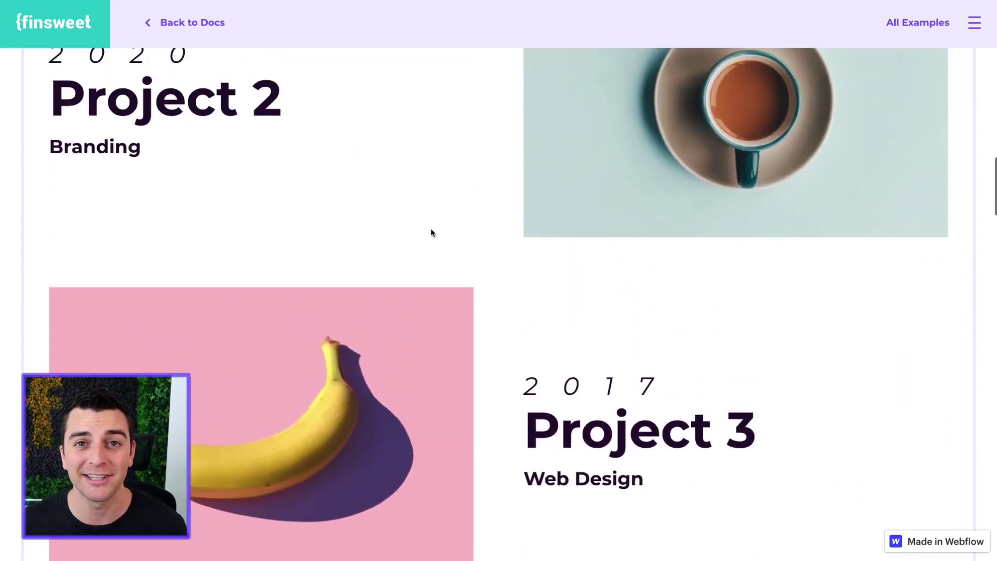
scroll(431, 232, up, 1)
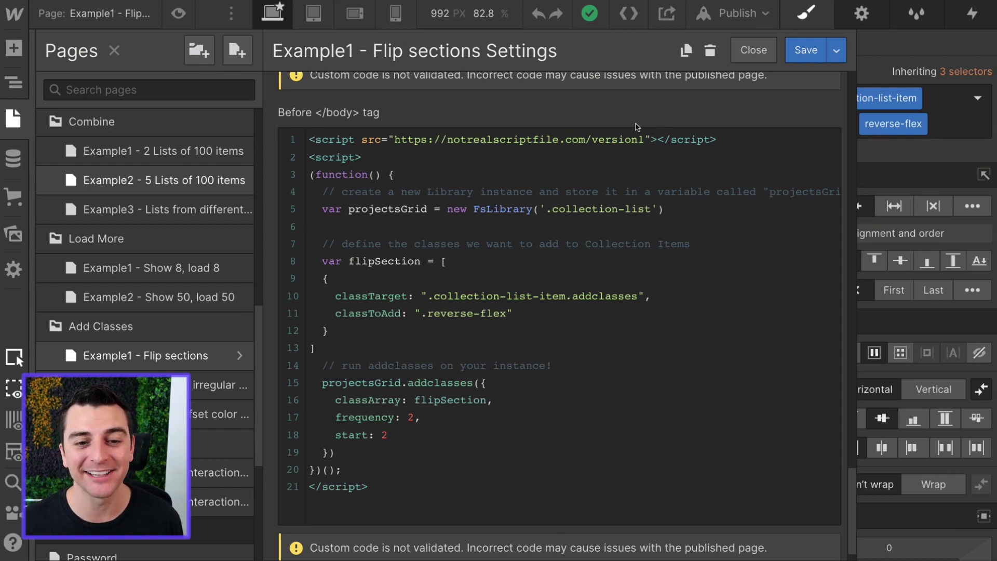
click(638, 128)
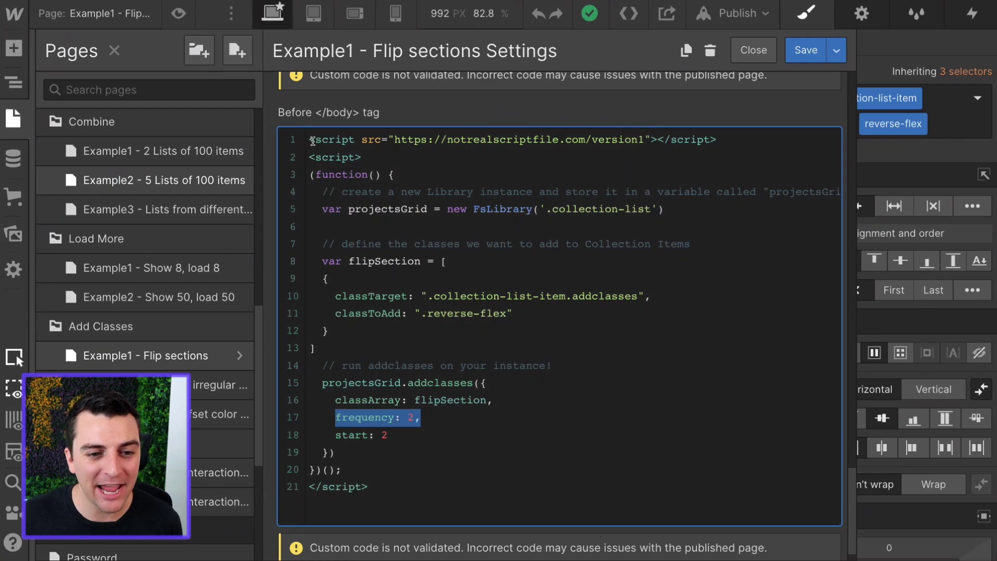
drag(311, 140, 740, 140)
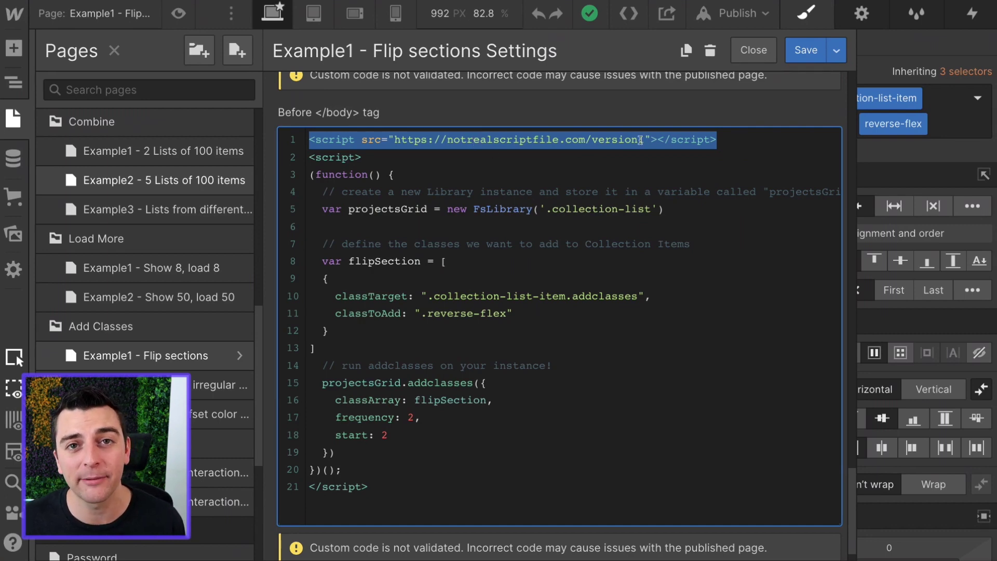
click(515, 141)
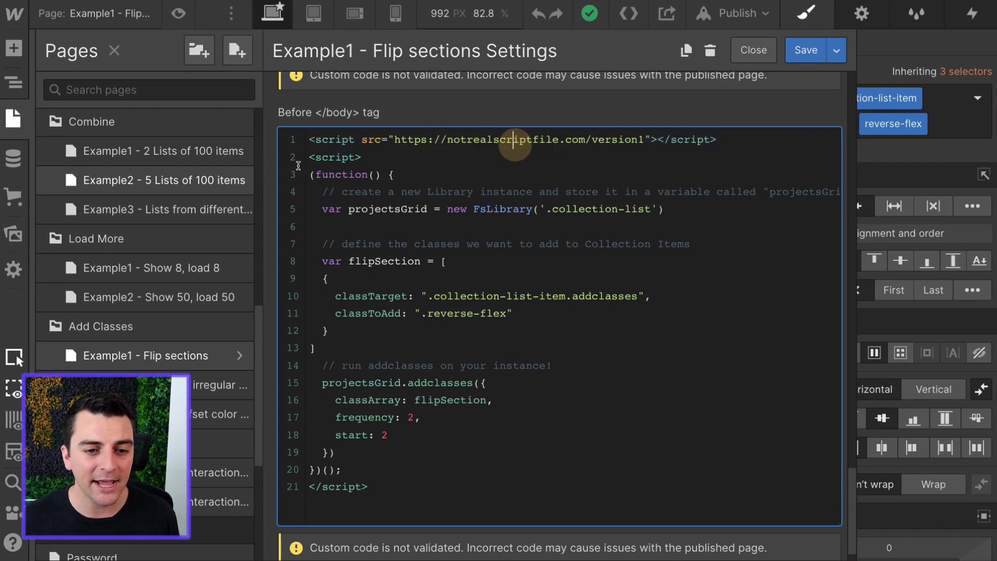
drag(310, 155, 451, 498)
click(450, 498)
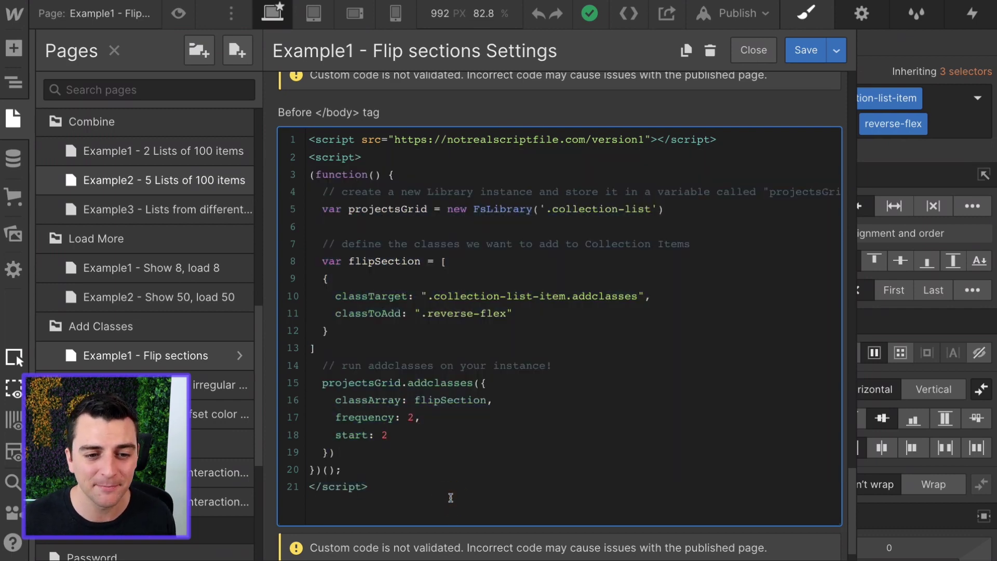
drag(311, 175, 335, 175)
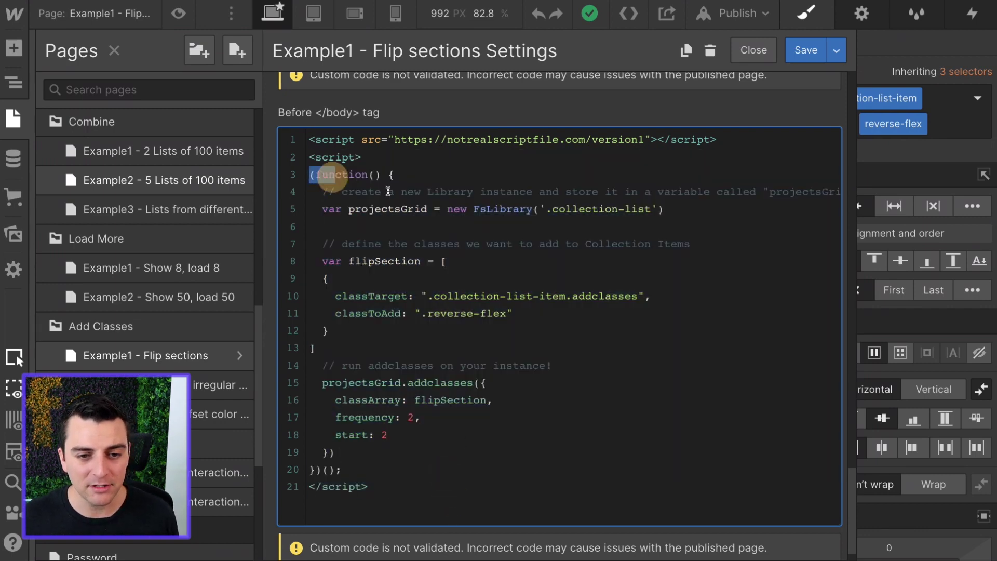
drag(388, 191, 525, 471)
click(524, 471)
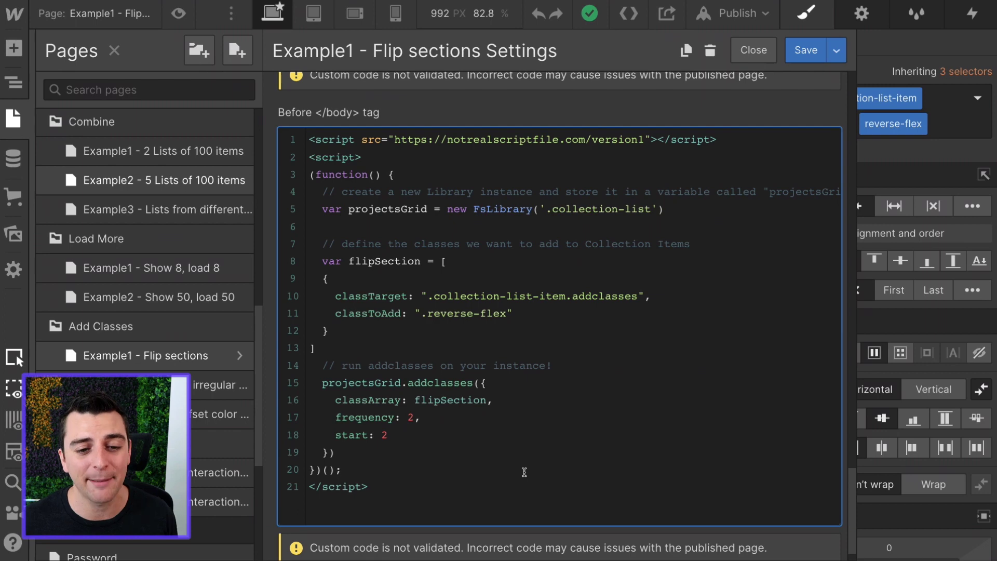
click(524, 471)
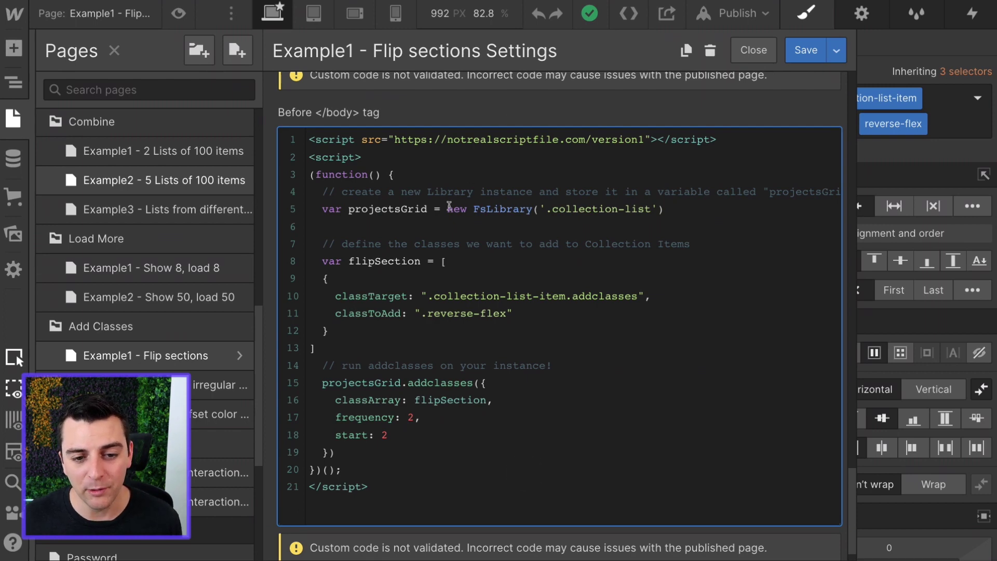
drag(447, 209, 533, 211)
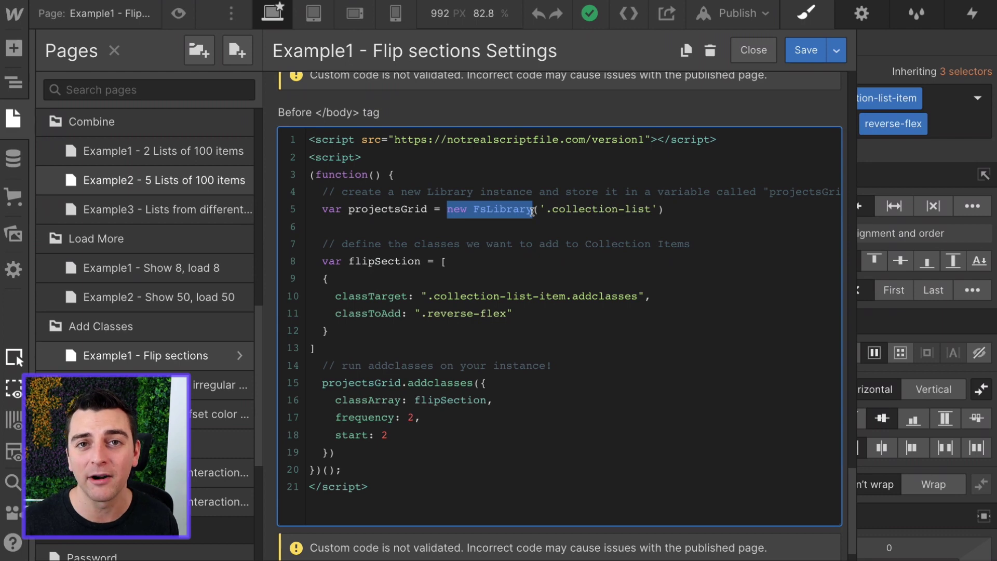
click(533, 210)
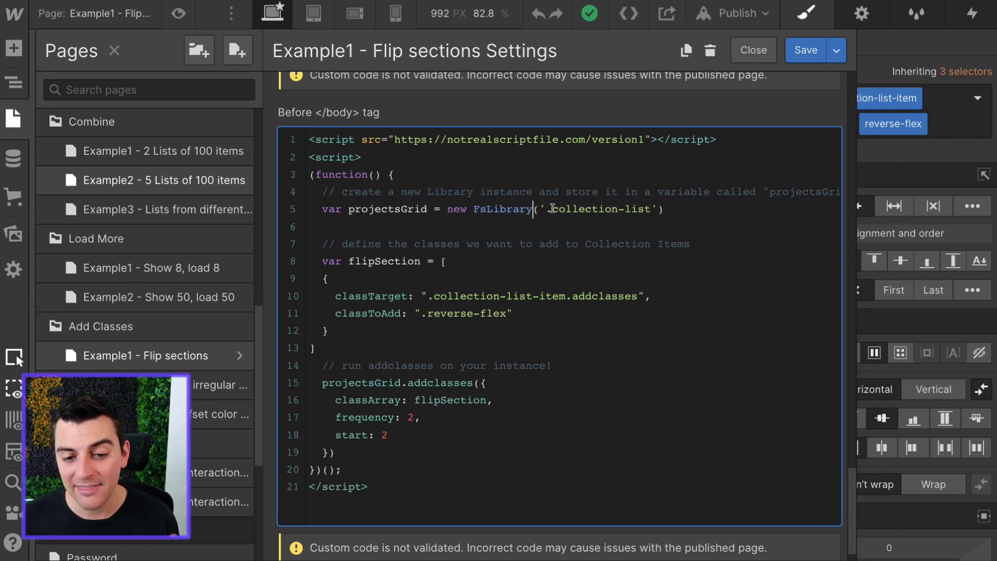
drag(545, 208, 654, 209)
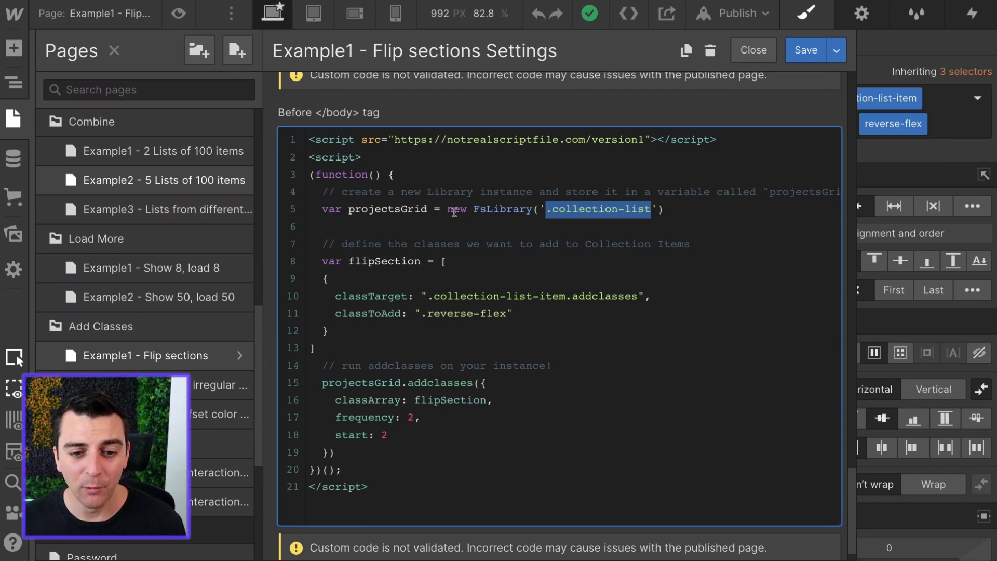
drag(448, 210, 665, 210)
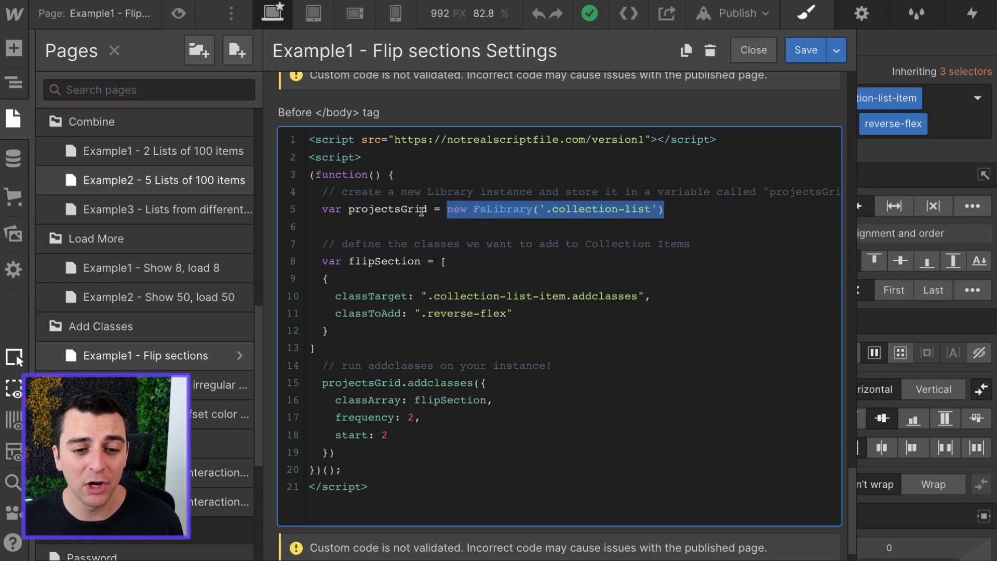
drag(428, 210, 347, 210)
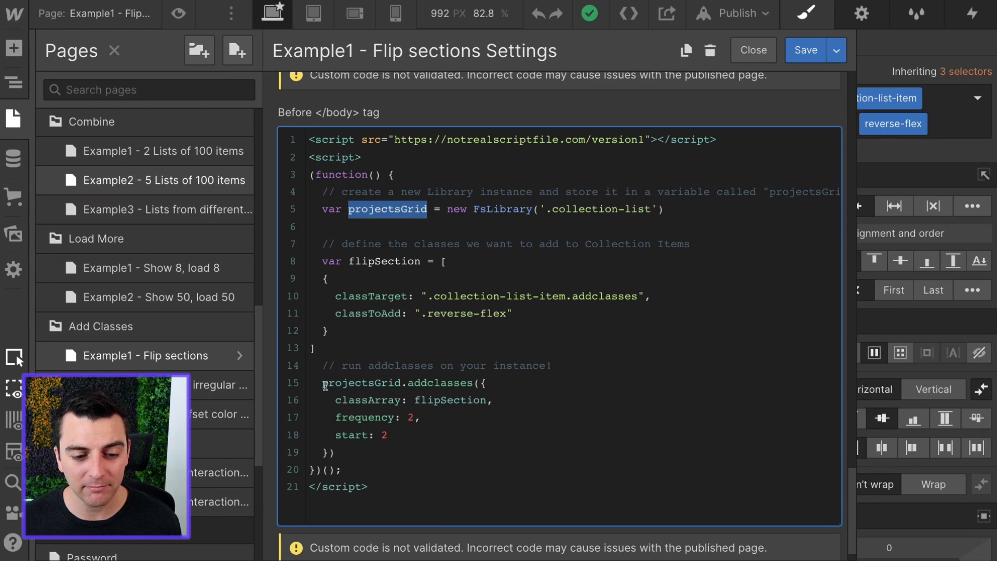
drag(322, 385, 401, 383)
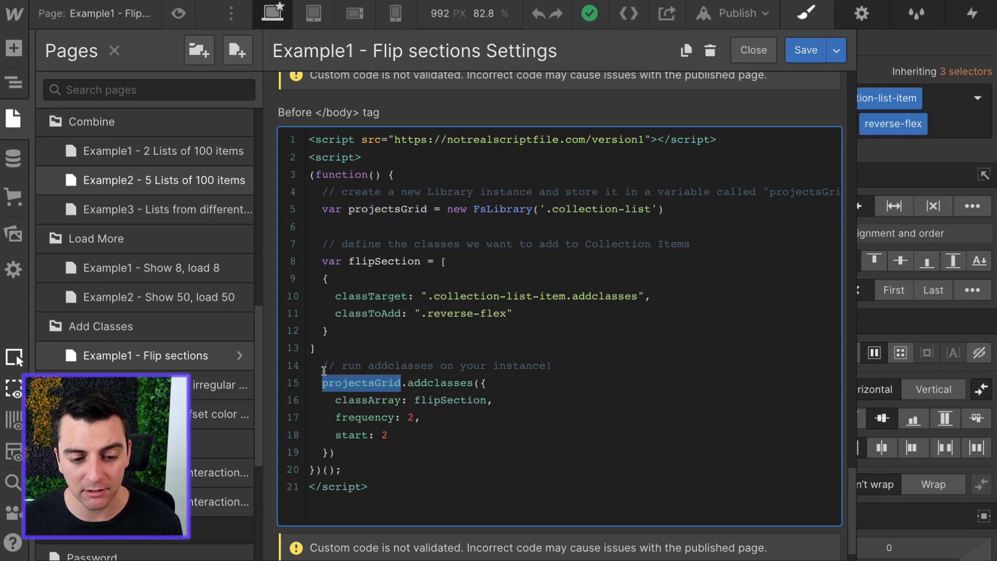
click(348, 211)
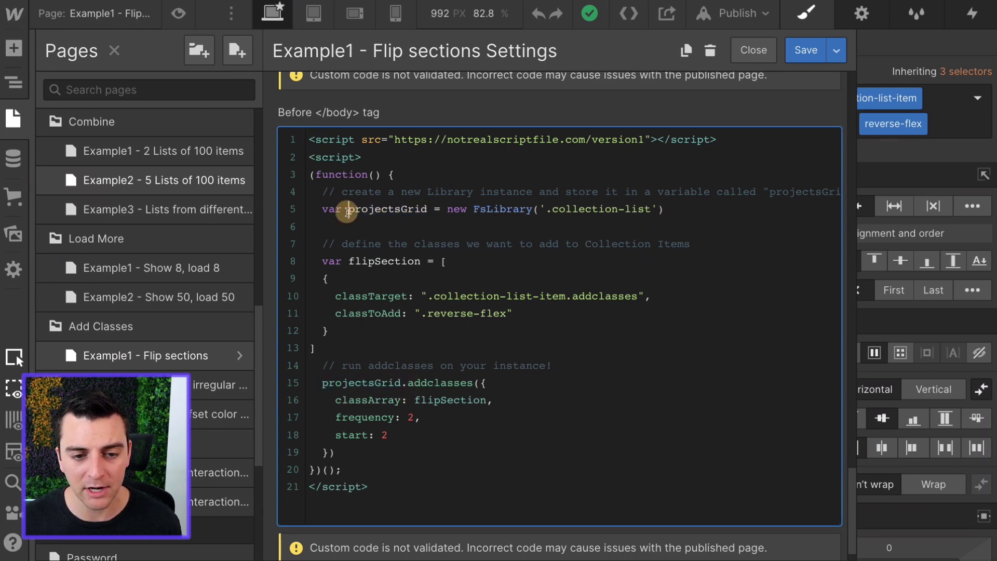
drag(347, 212, 431, 214)
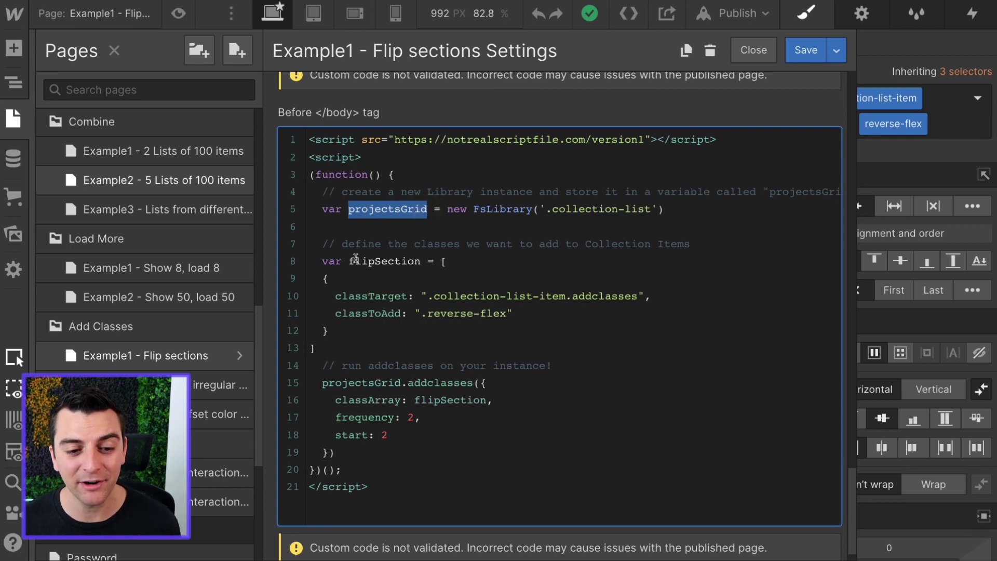
drag(350, 262, 427, 260)
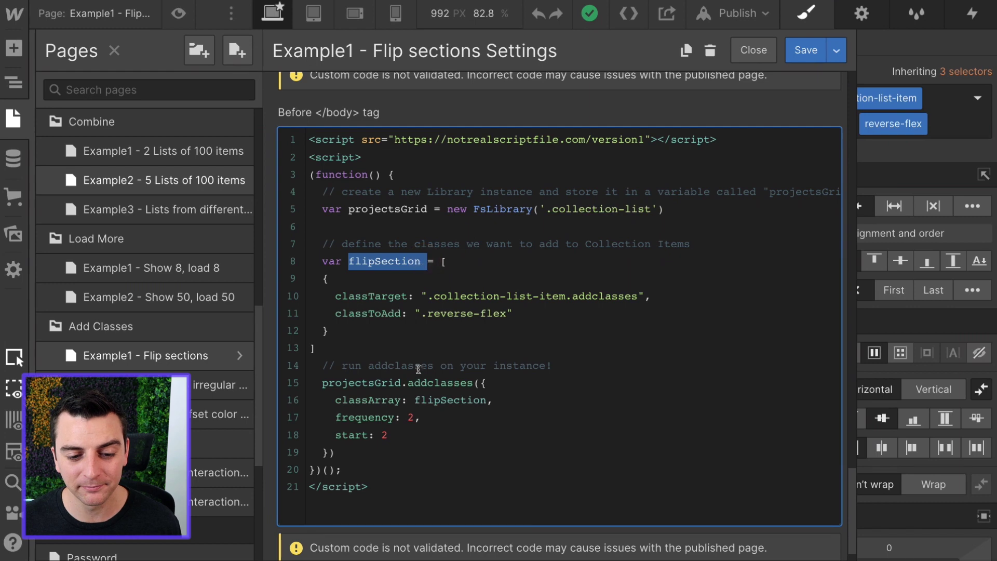
drag(416, 401, 487, 401)
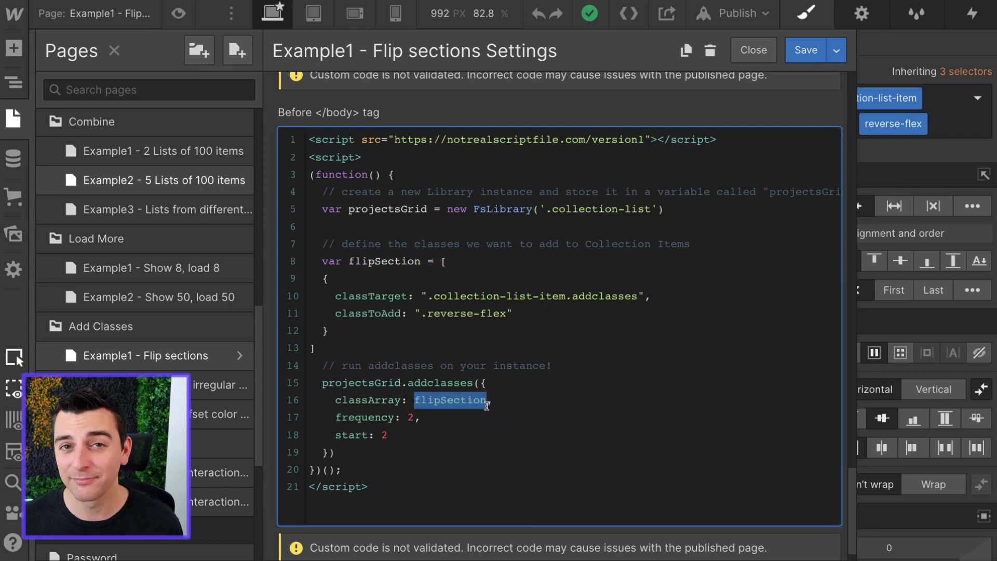
click(533, 330)
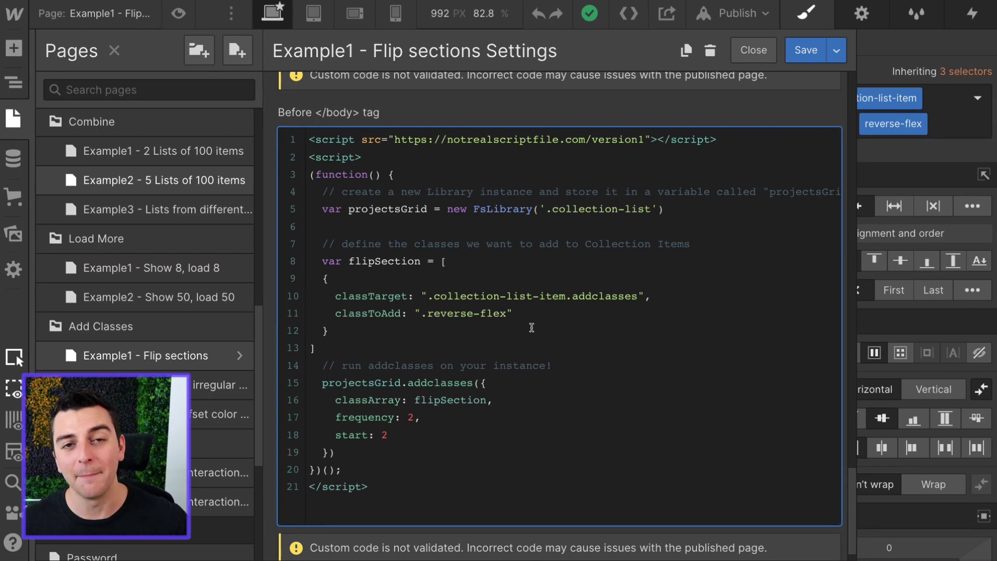
drag(421, 262, 351, 265)
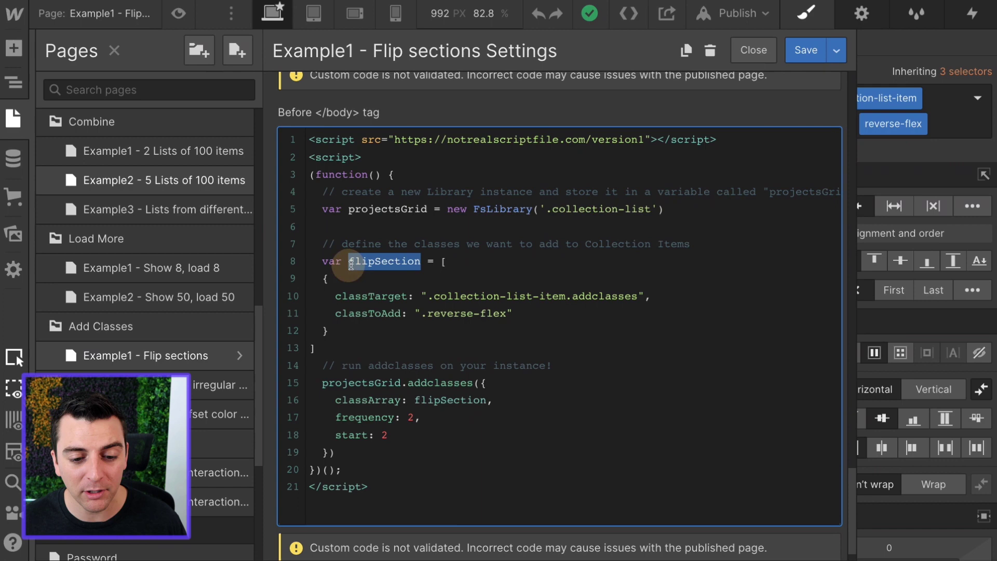
drag(486, 400, 403, 401)
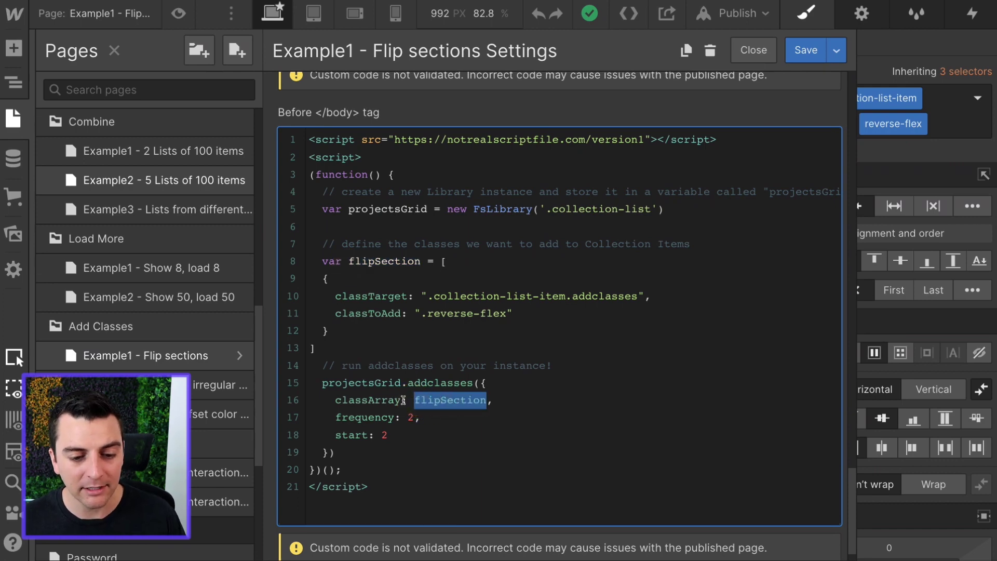
click(379, 291)
drag(335, 295, 409, 294)
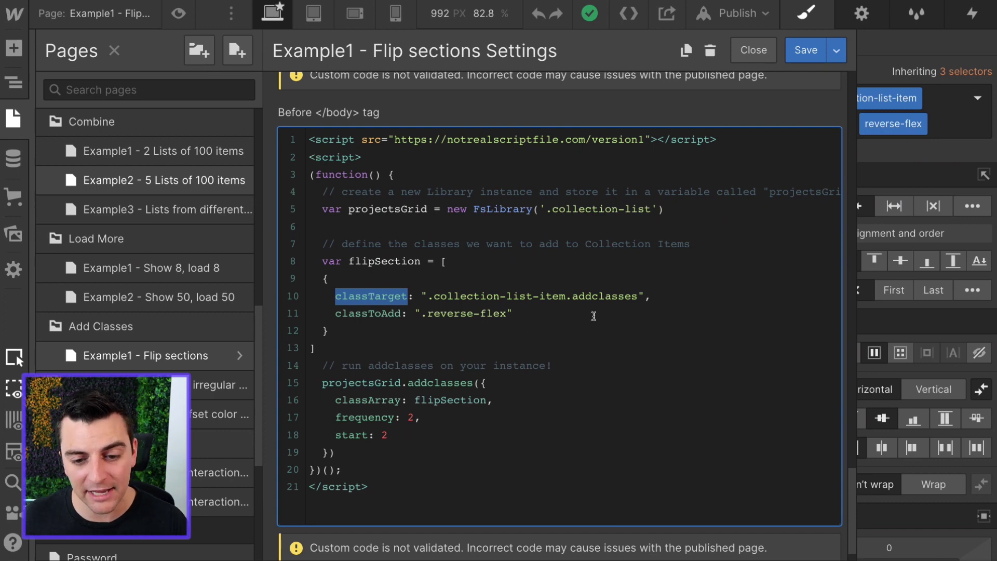
click(430, 297)
drag(430, 297, 637, 296)
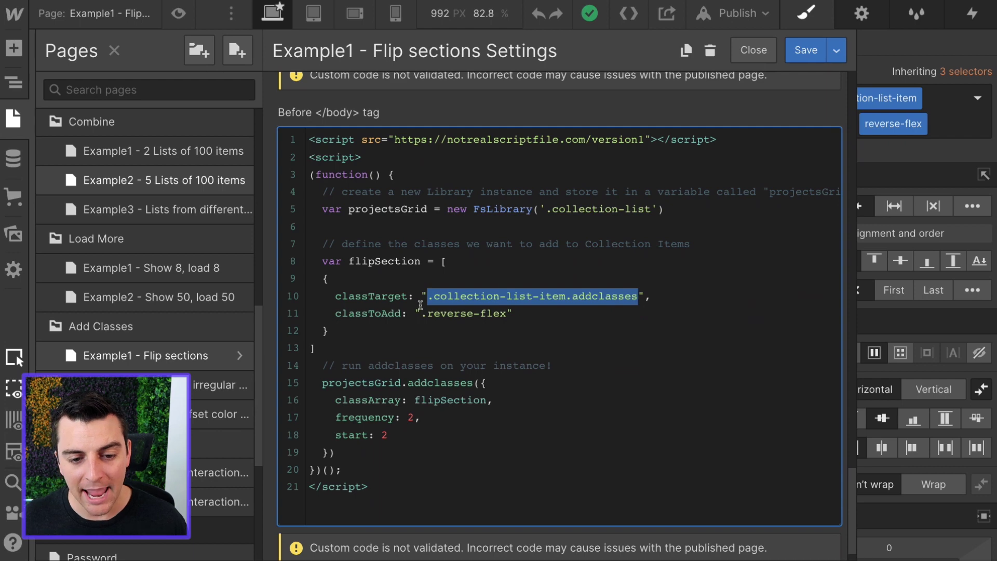
drag(427, 314, 507, 315)
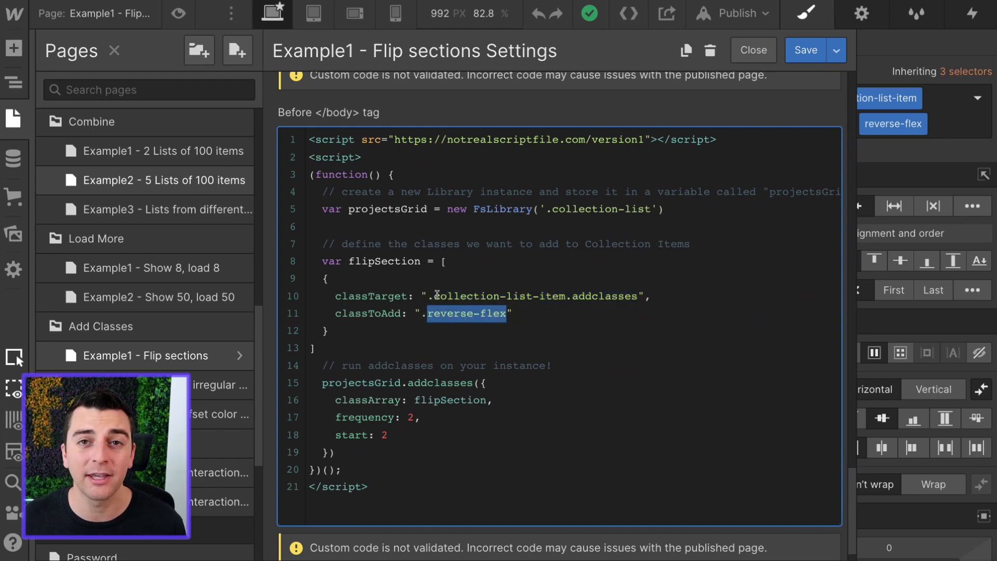
drag(512, 314, 658, 300)
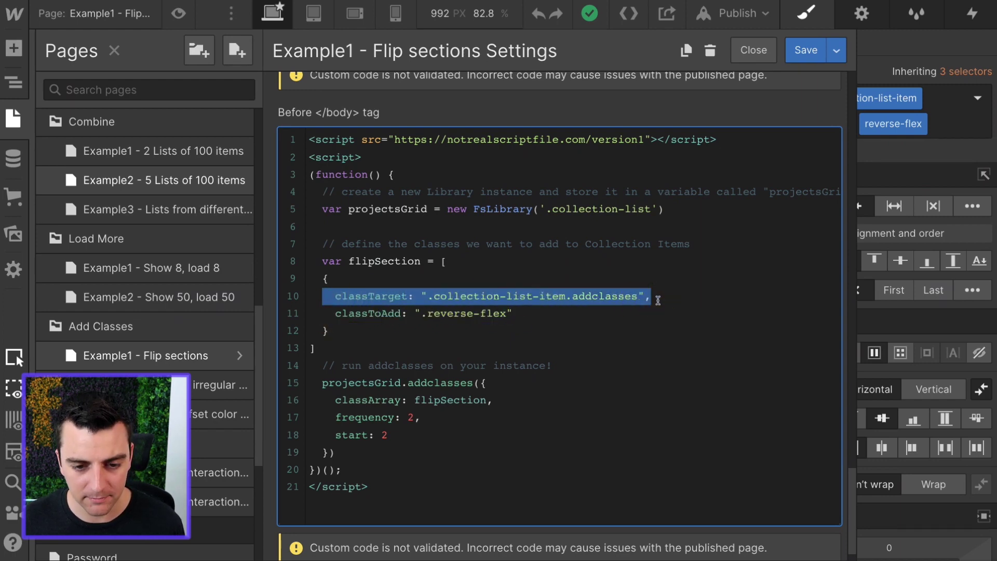
click(658, 297)
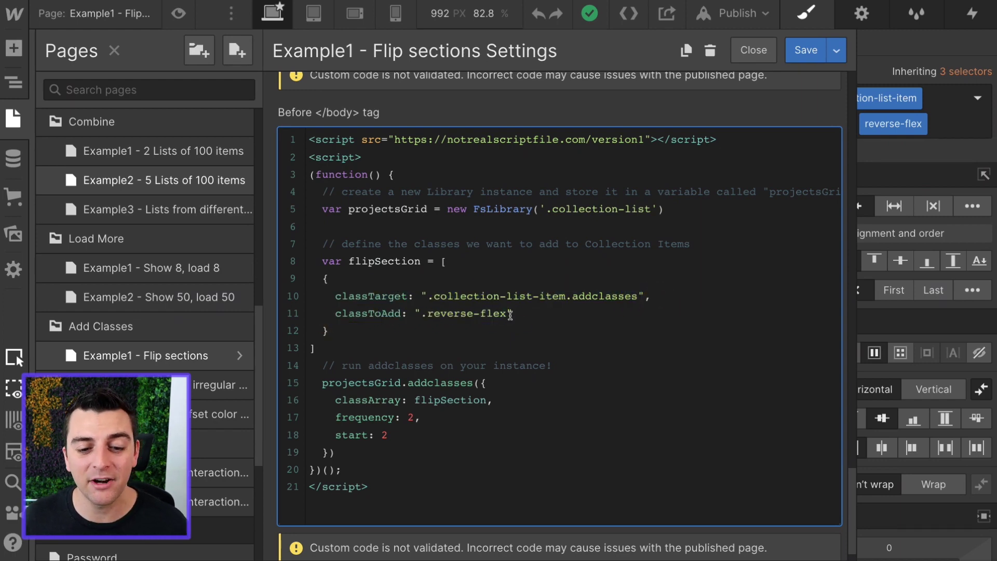
drag(428, 297, 643, 301)
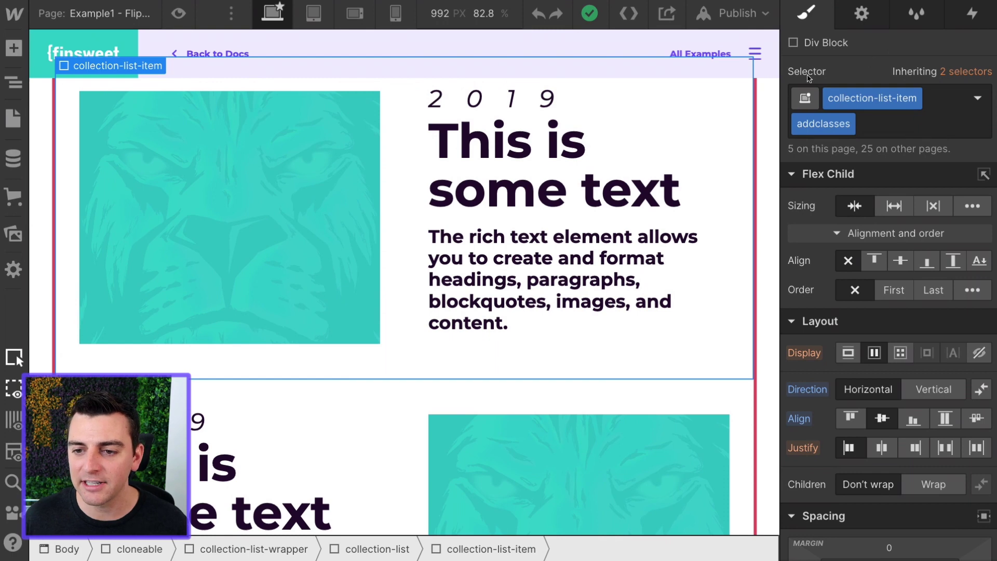
Select the second collection item, then the Project 6 item, to check their classes.
click(358, 387)
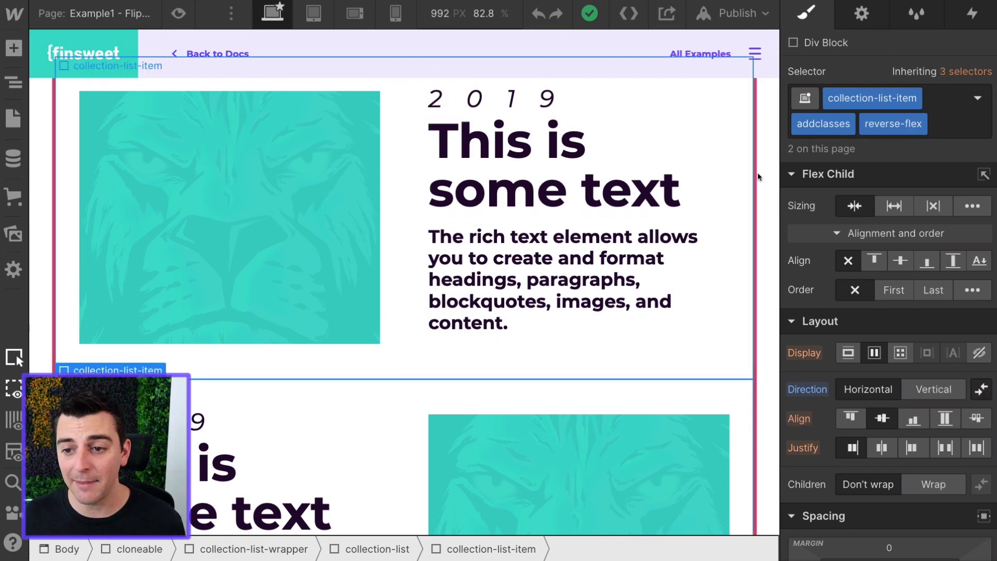
scroll(549, 297, down, 8)
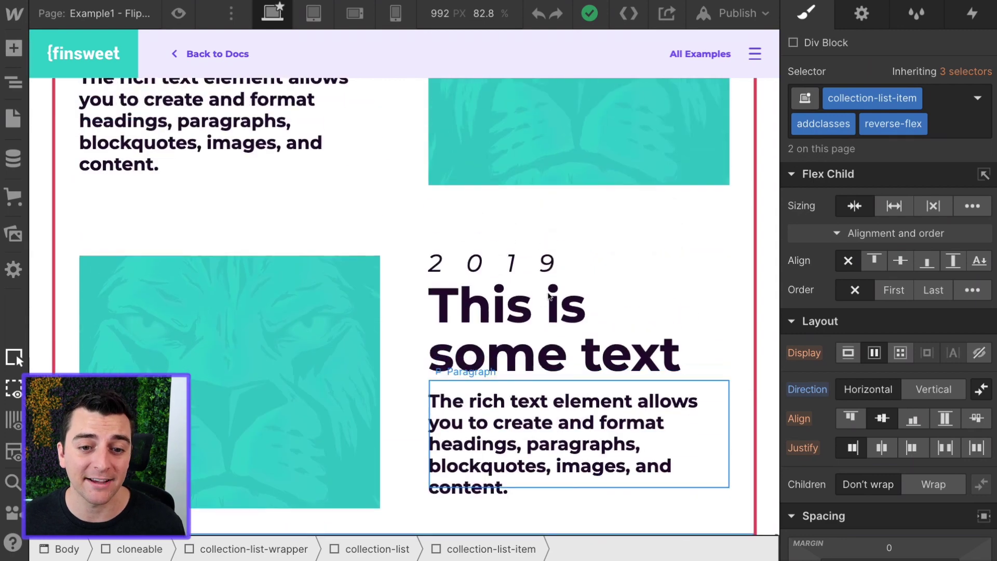
scroll(549, 296, down, 15)
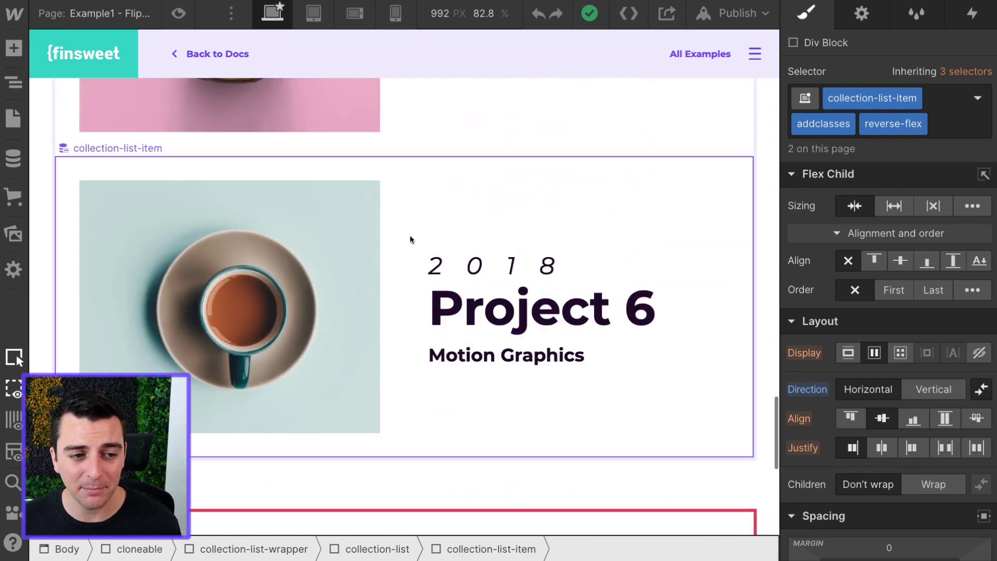
click(410, 240)
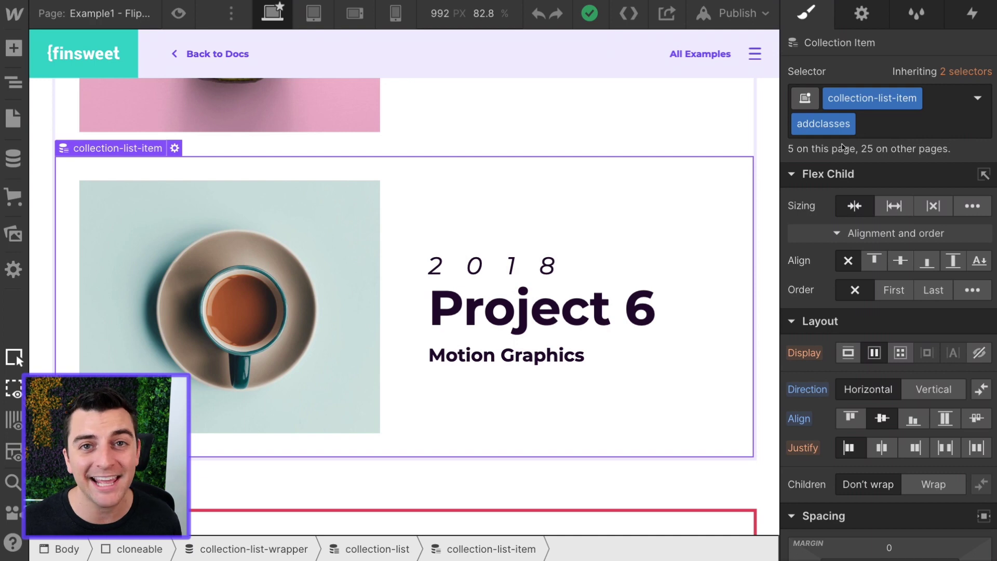
Open the Pages panel and the Example1 - Flip sections page settings.
click(14, 88)
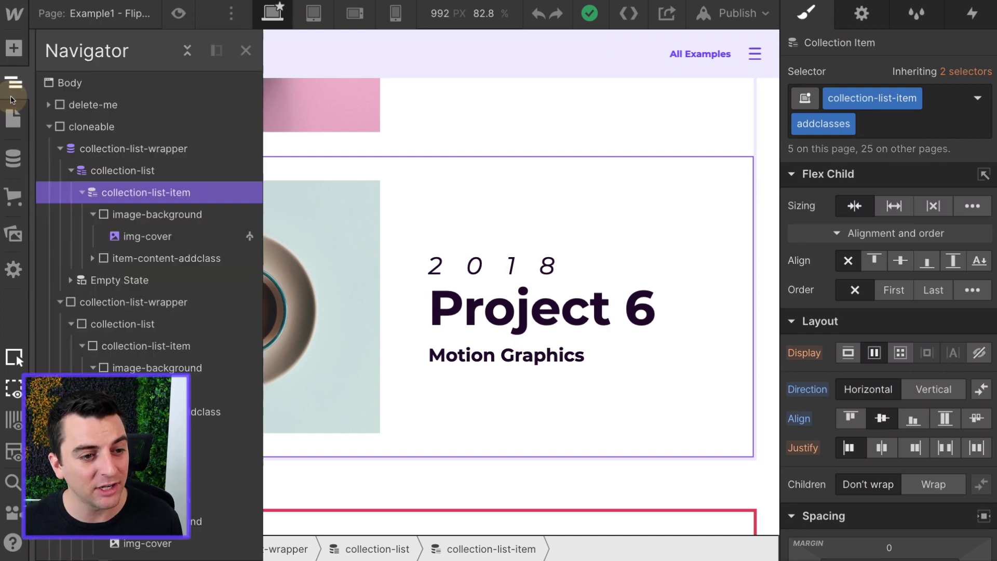
click(14, 88)
click(13, 118)
scroll(146, 260, down, 15)
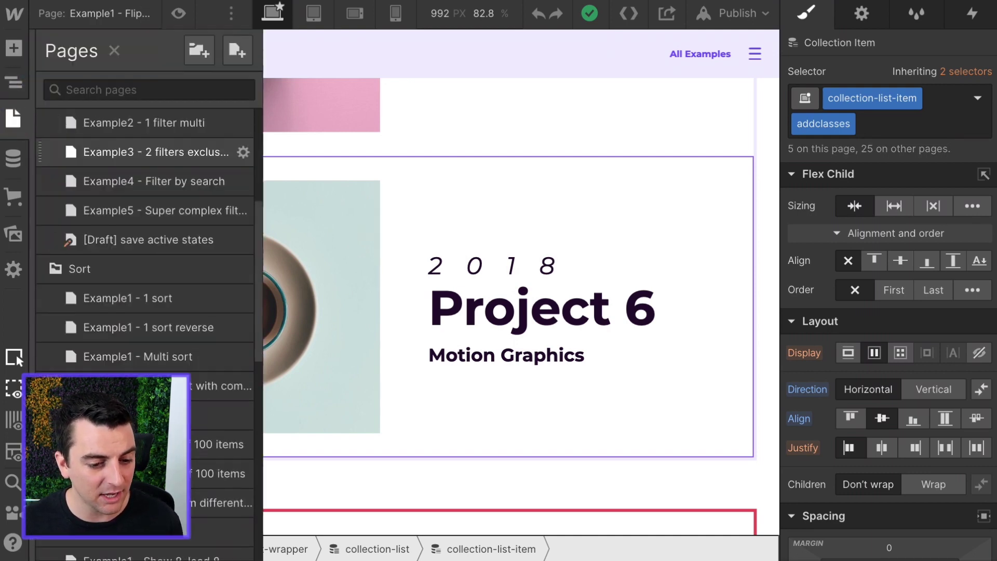
scroll(244, 447, up, 7)
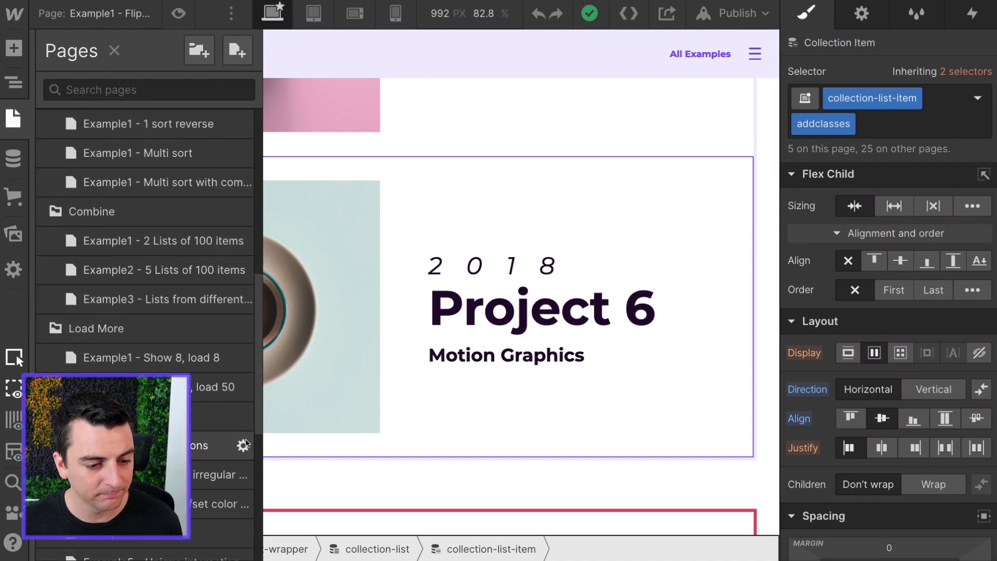
click(243, 445)
Scroll to the Before </body> script and highlight the flipSection definition, lines 8–13.
scroll(265, 441, down, 20)
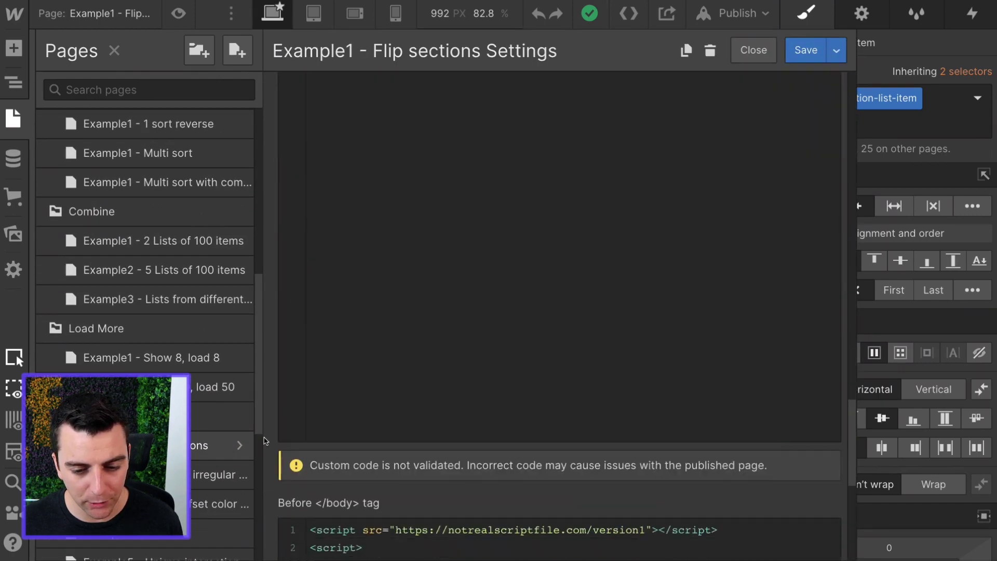
scroll(265, 440, down, 3)
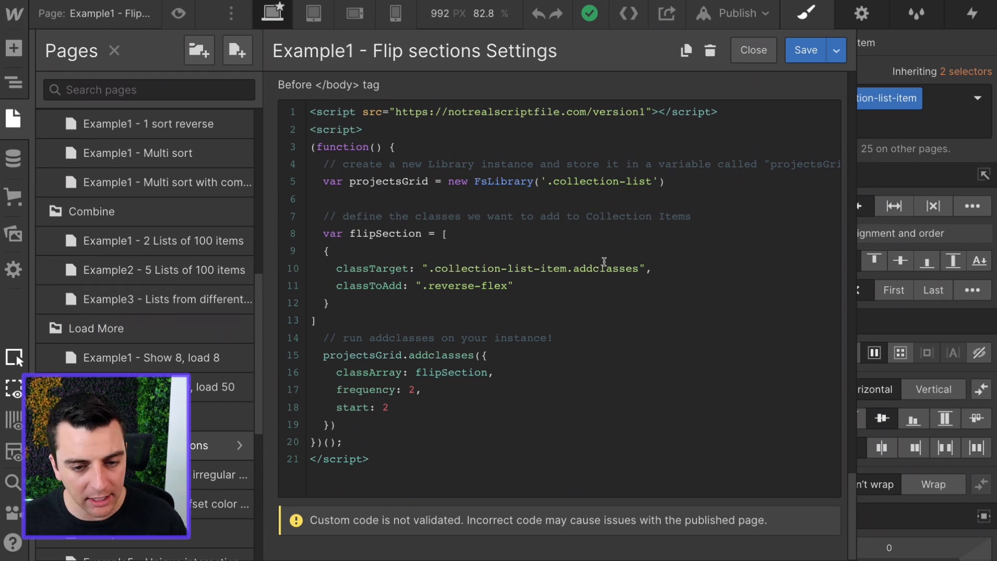
drag(514, 285, 323, 286)
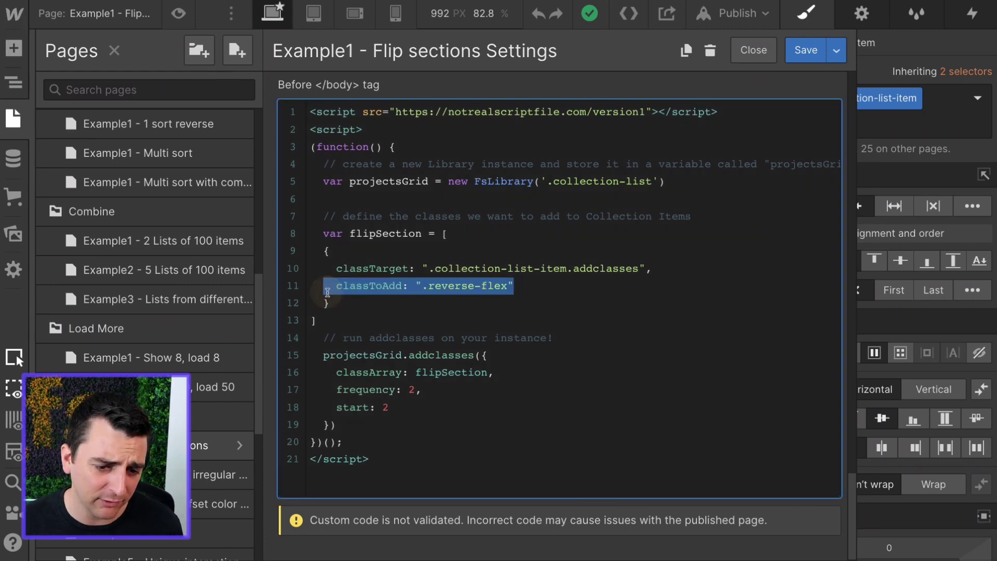
drag(332, 323, 283, 235)
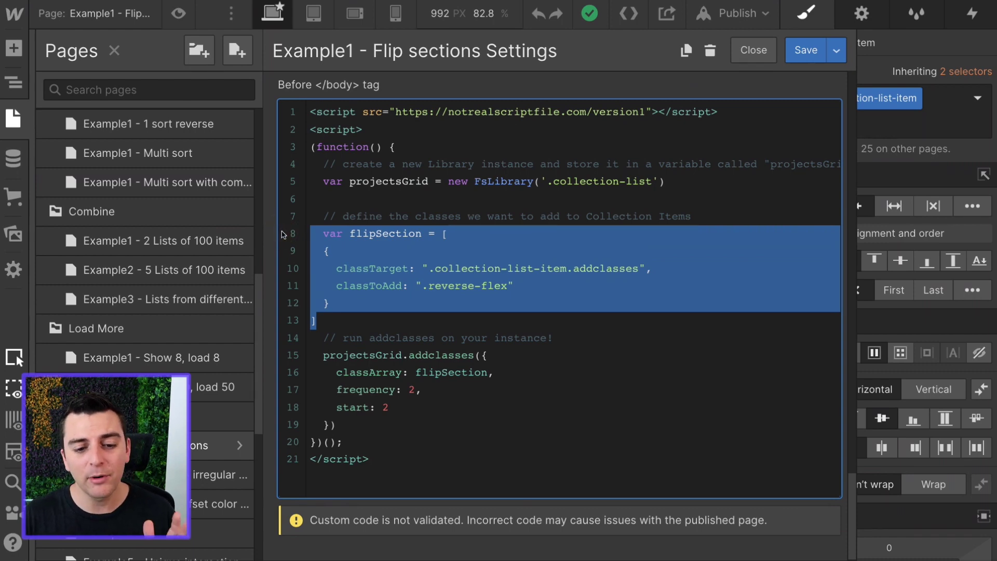
click(414, 310)
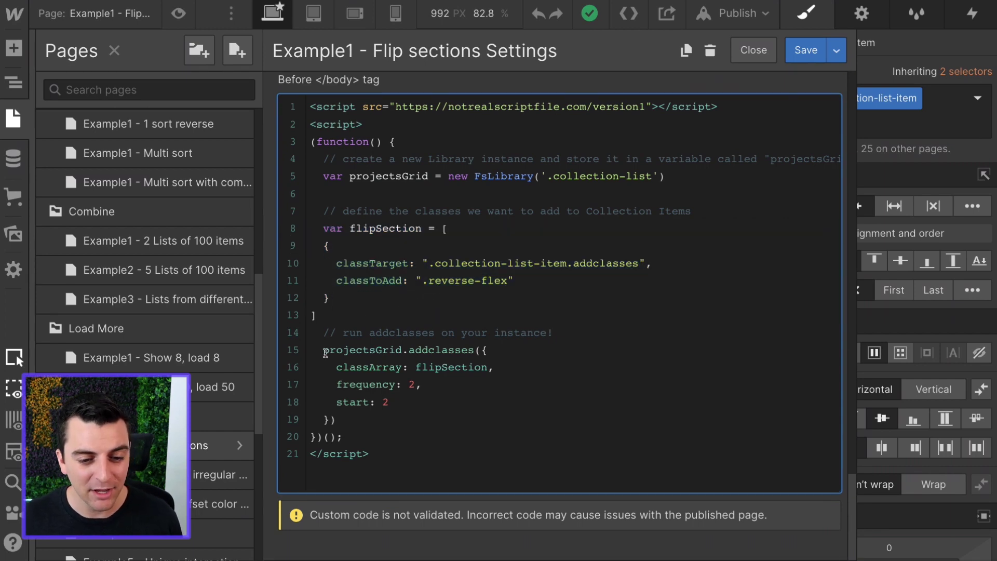
drag(324, 351, 397, 350)
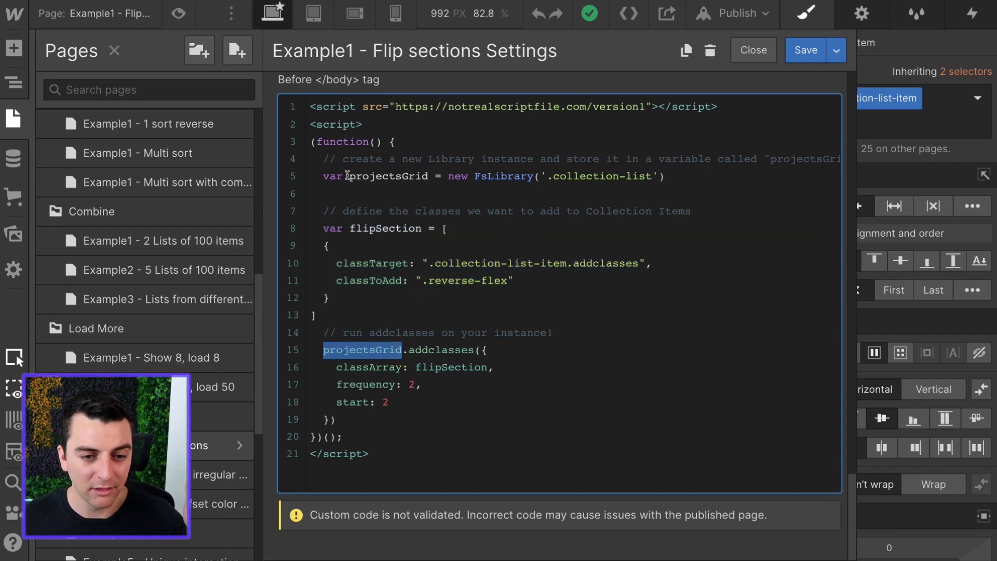
drag(349, 177, 435, 176)
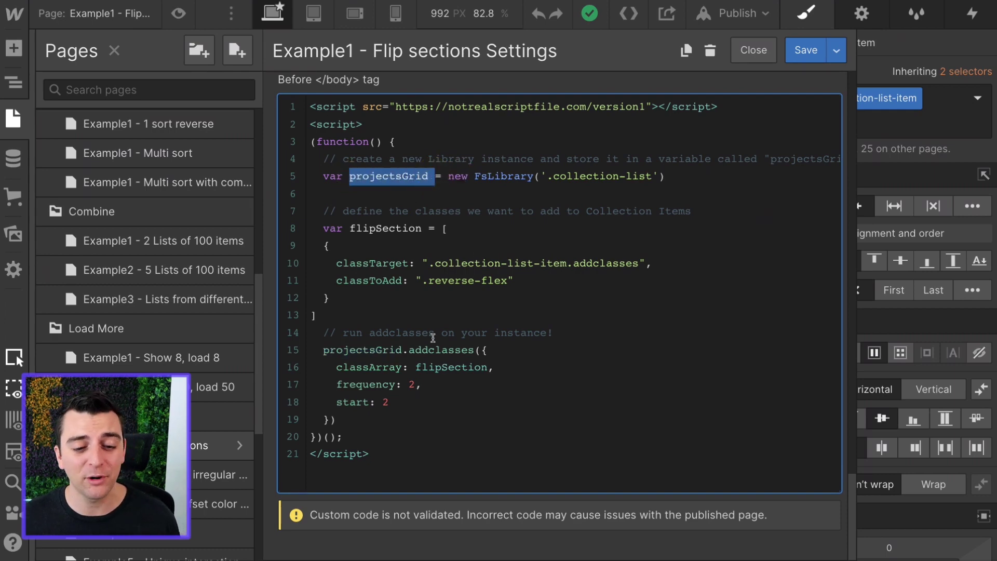
drag(403, 352, 498, 358)
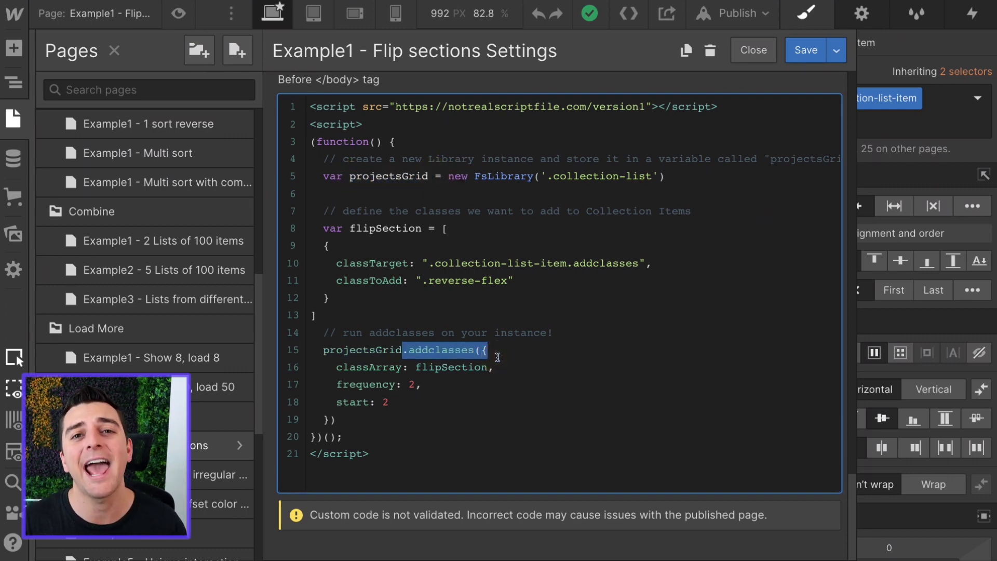
click(498, 357)
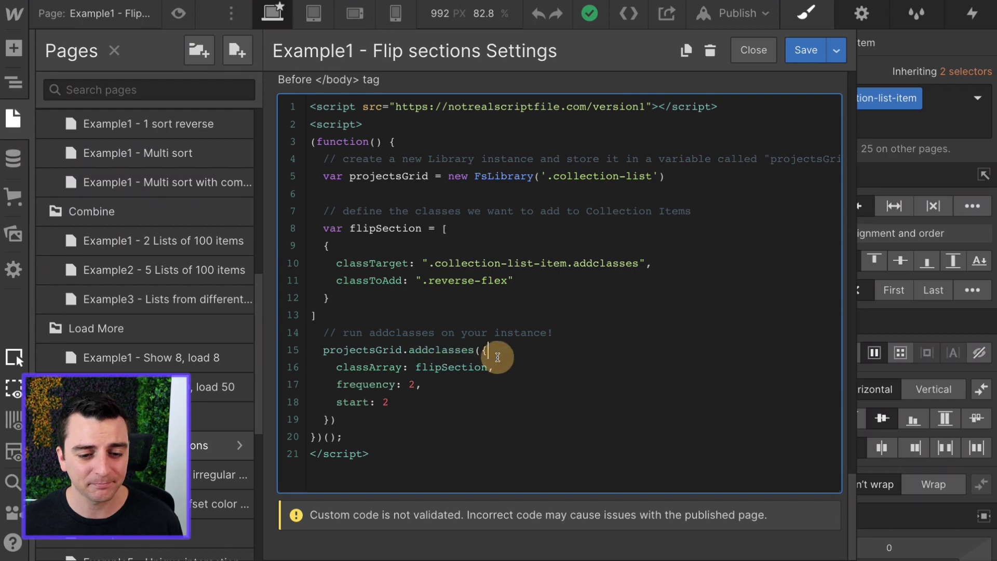
drag(402, 366, 338, 366)
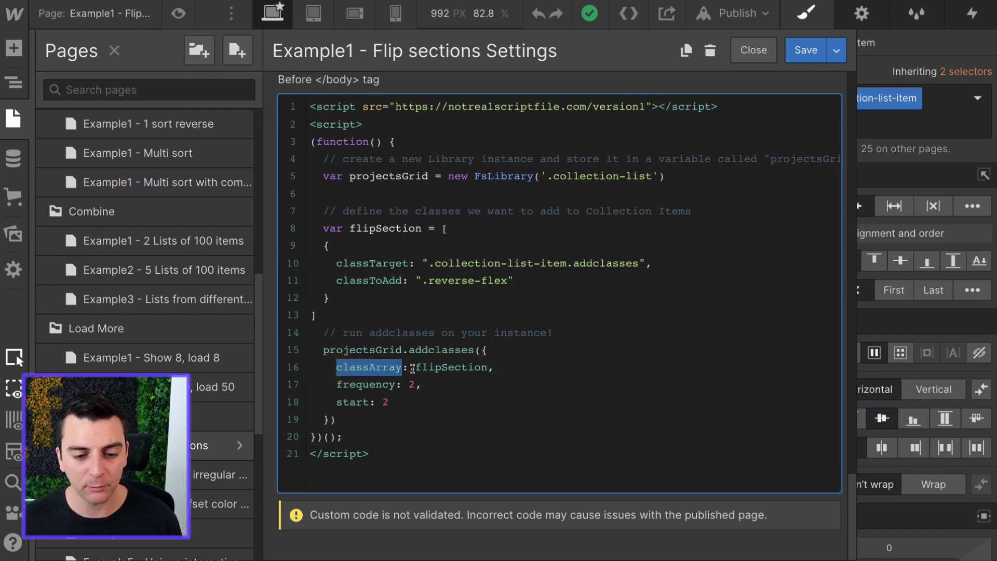
drag(414, 368, 488, 367)
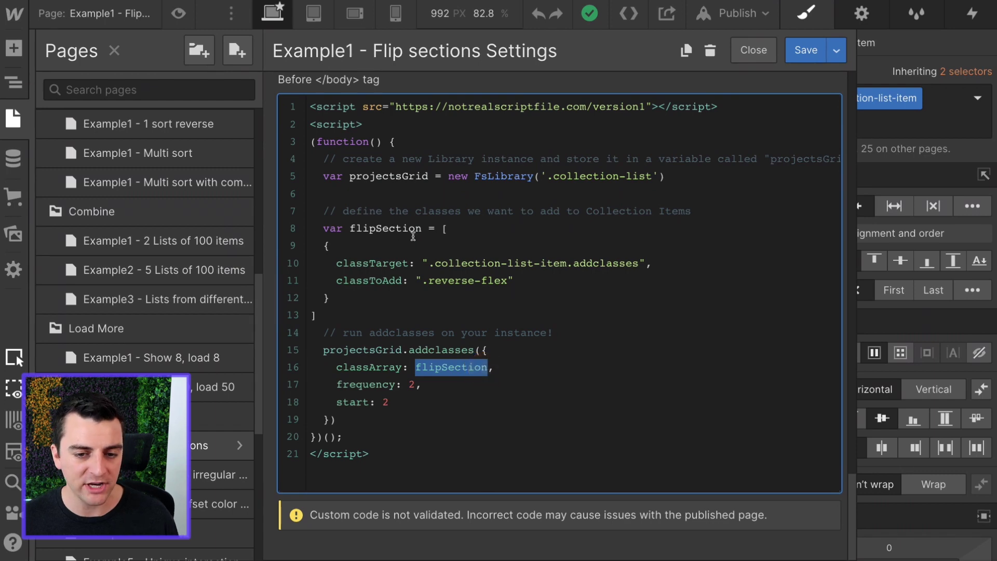
drag(422, 229, 348, 237)
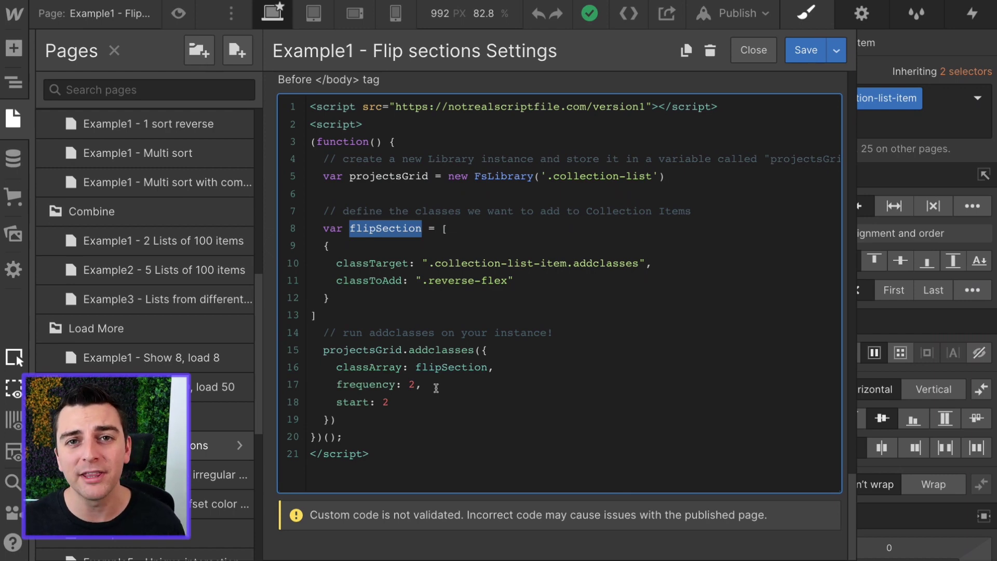
click(435, 388)
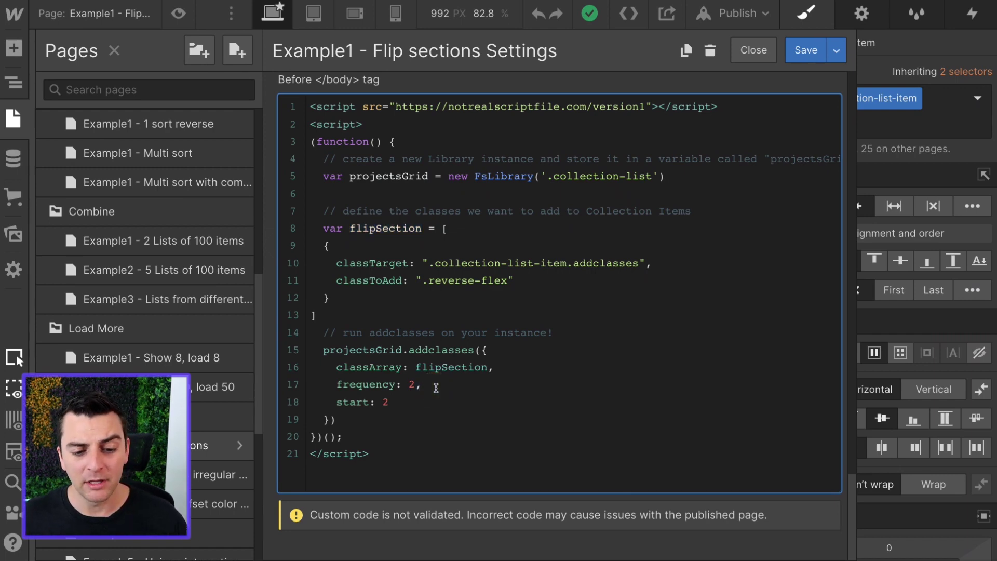
drag(434, 387, 337, 385)
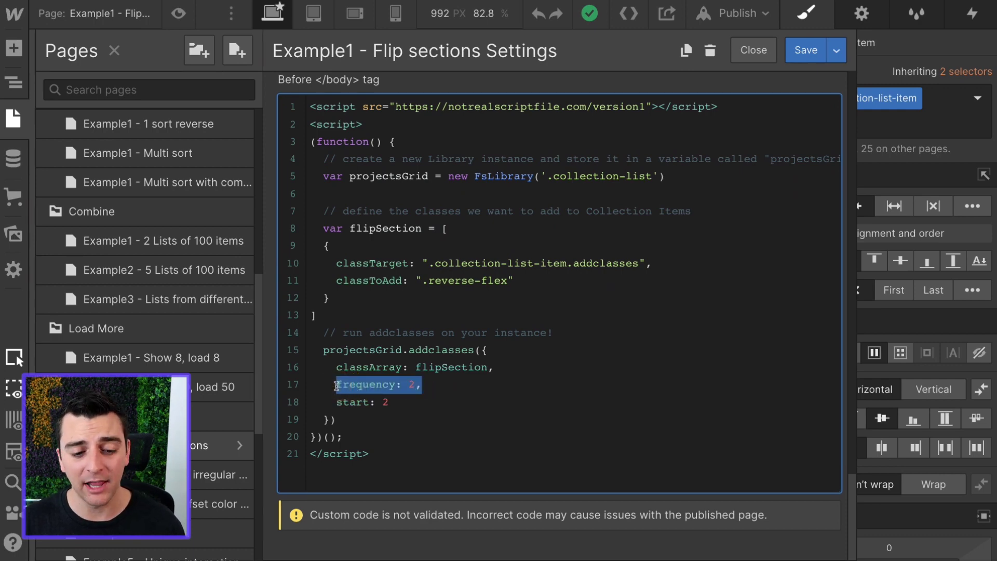
drag(389, 403, 335, 404)
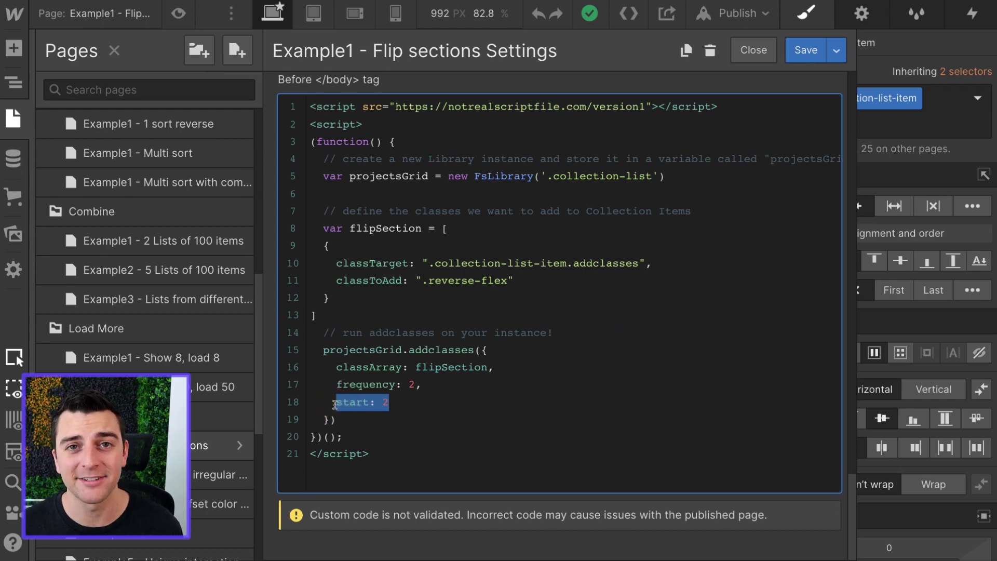
click(335, 404)
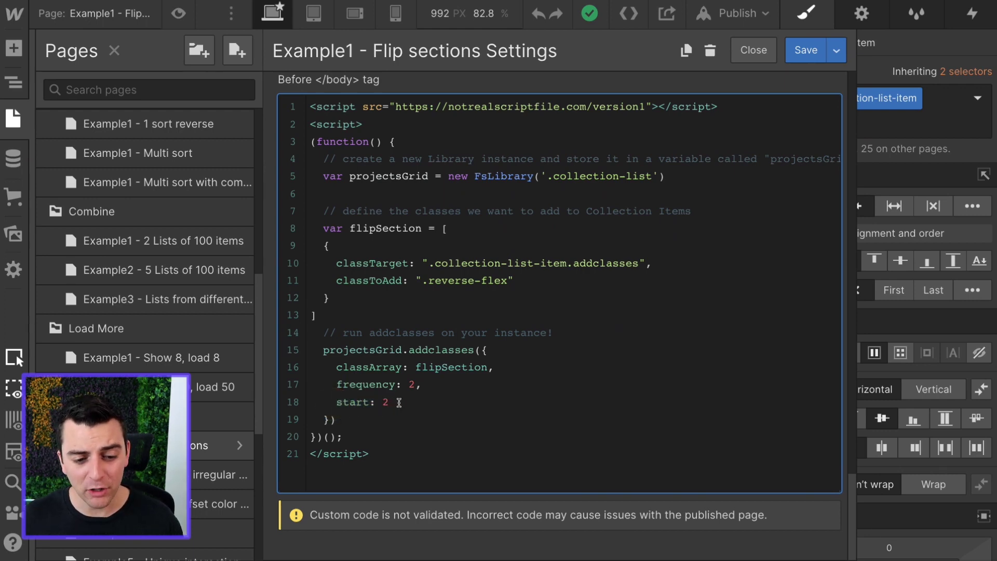
drag(390, 403, 337, 403)
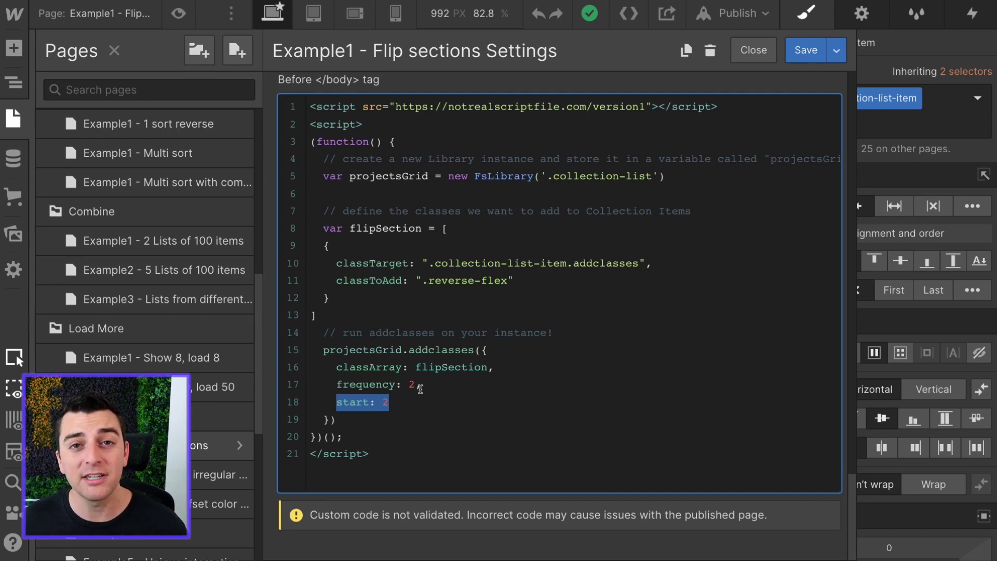
drag(426, 385, 336, 386)
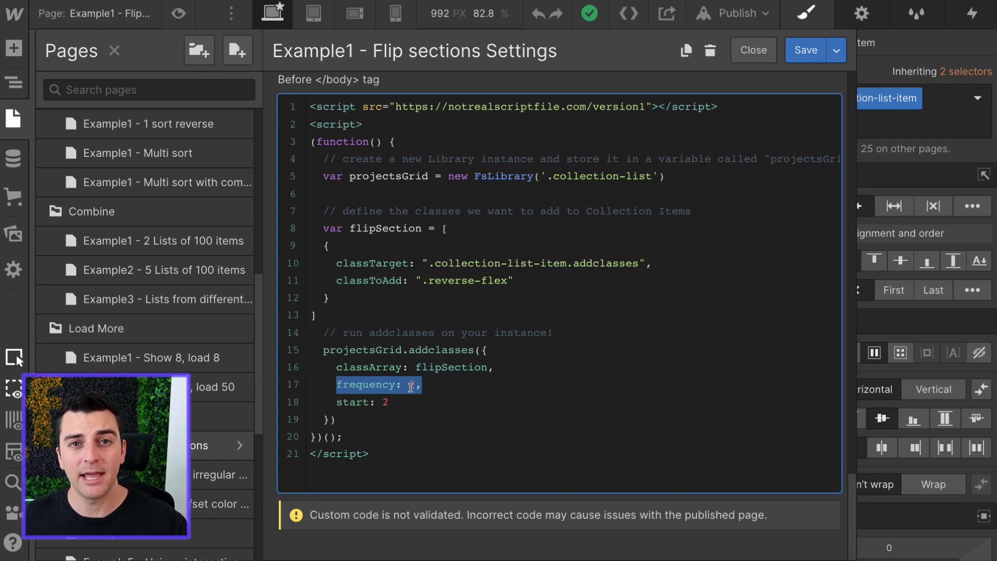
drag(390, 402, 345, 400)
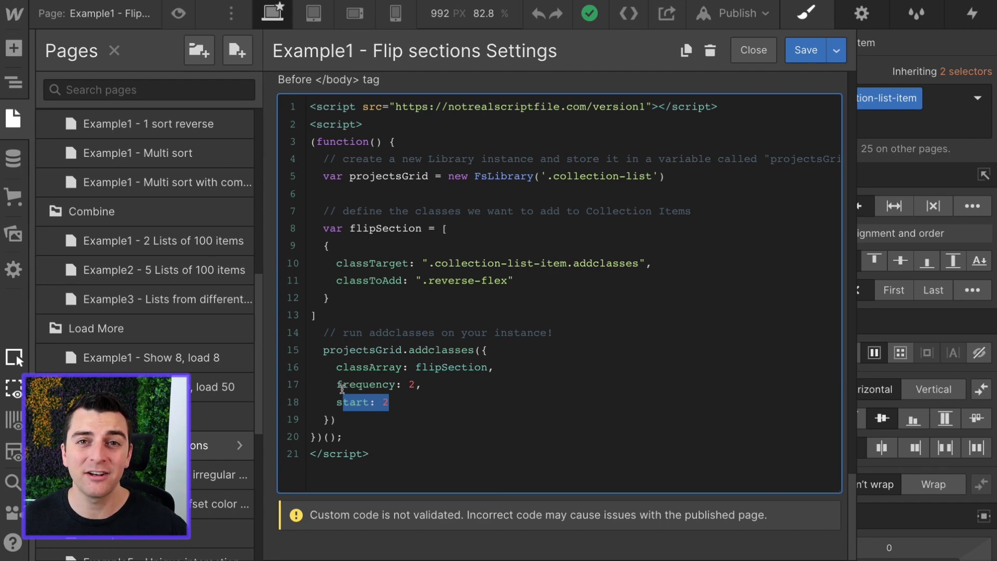
click(418, 385)
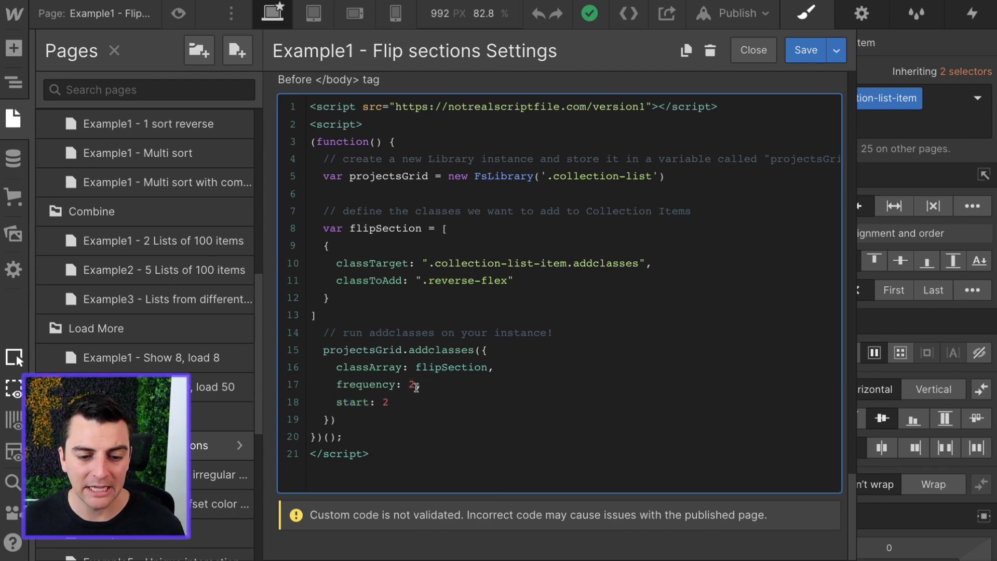
double_click(410, 385)
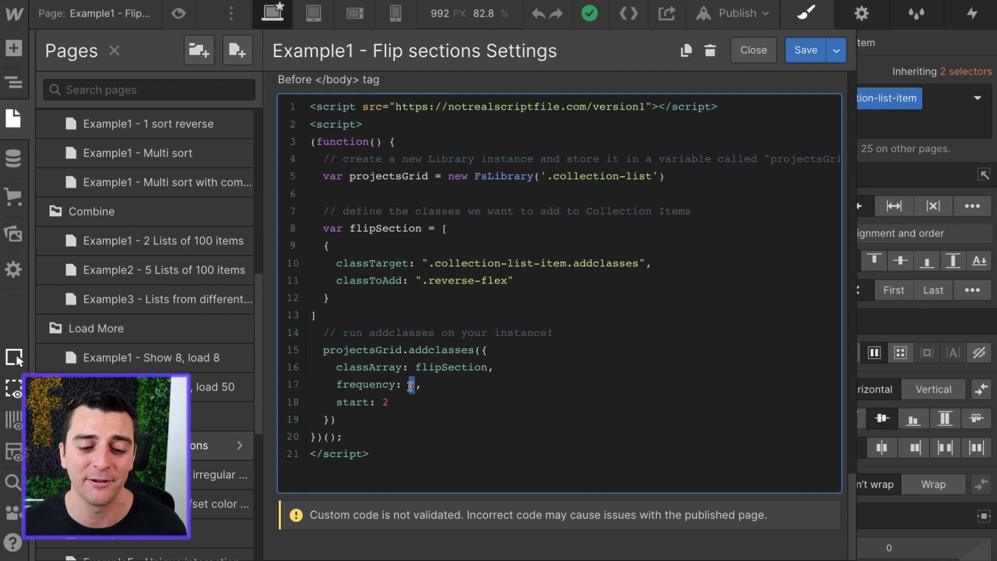
drag(390, 402, 381, 402)
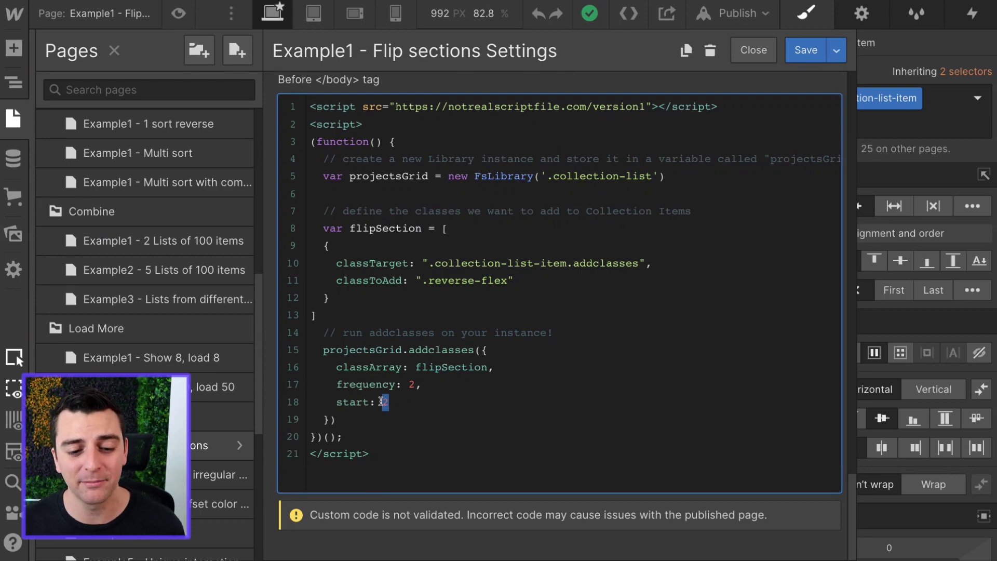
drag(414, 384, 408, 384)
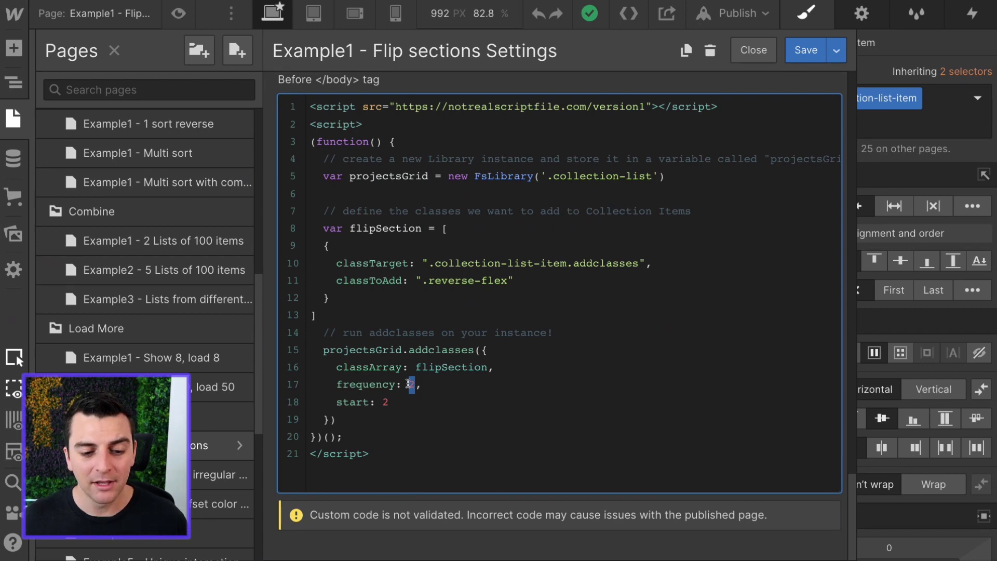
drag(389, 403, 334, 385)
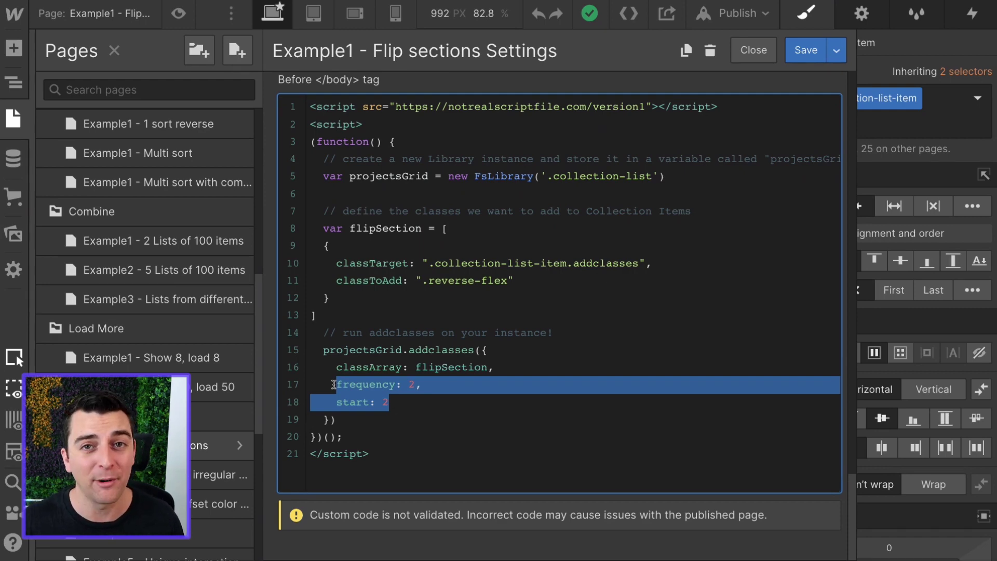
click(398, 419)
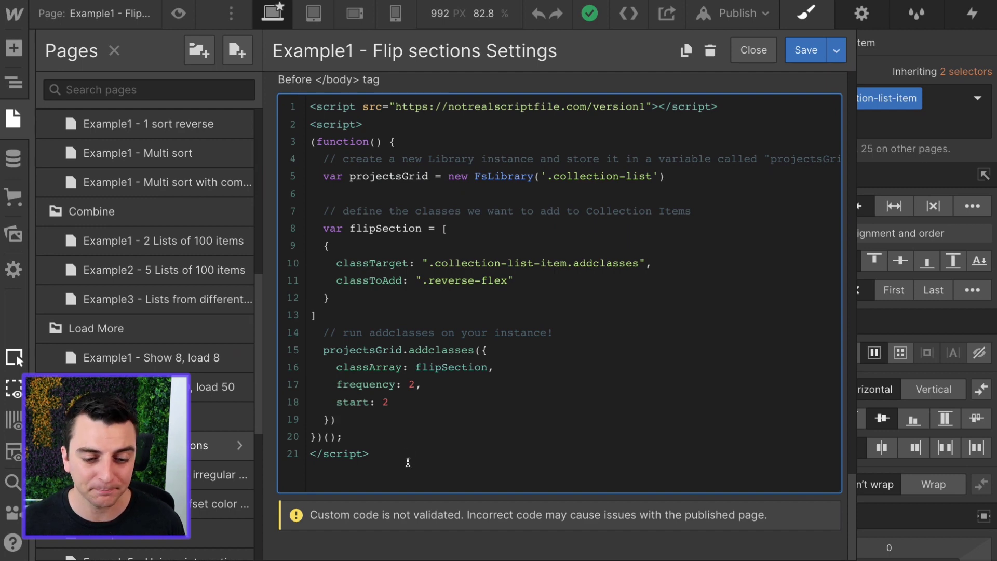
drag(408, 462, 327, 97)
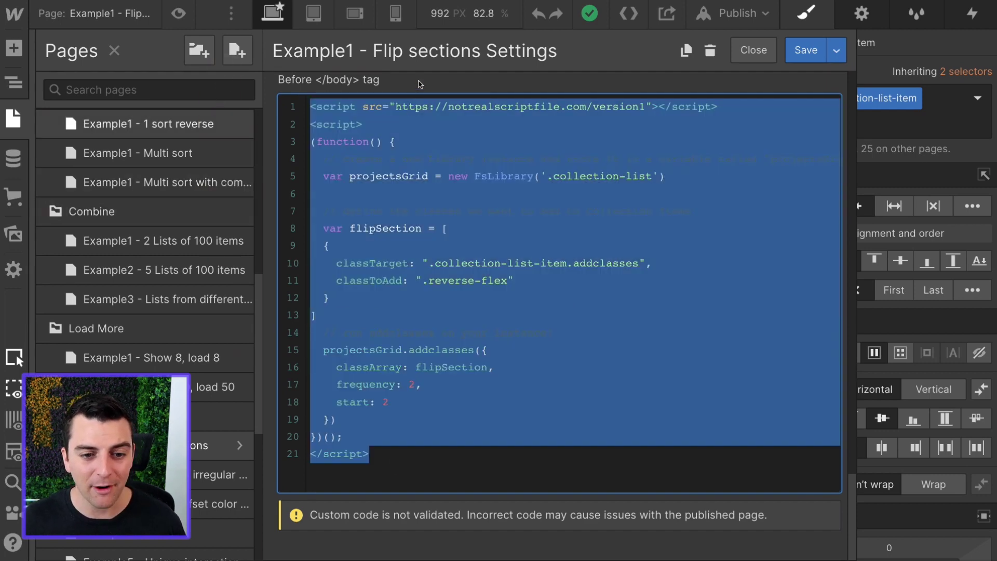
click(447, 222)
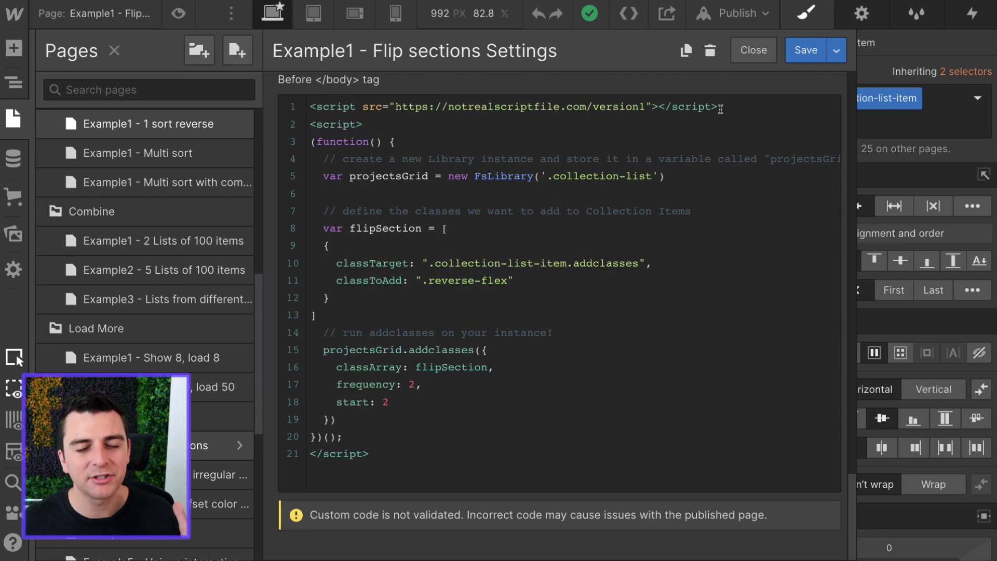